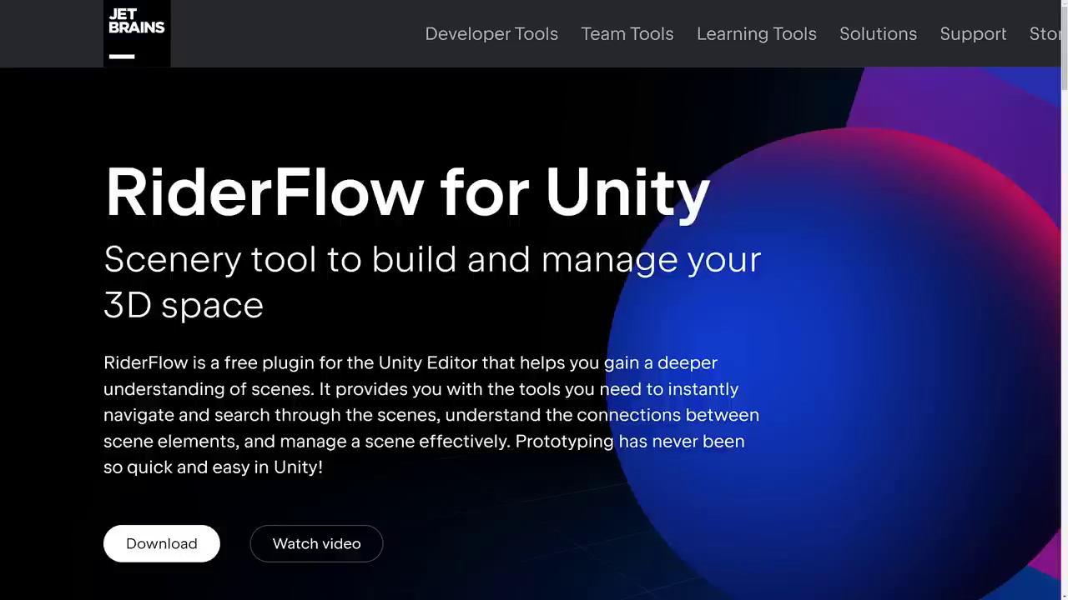
Step: Switch from the JetBrains RiderFlow for Unity page to the Unity editor with the city scene
key(alt+Tab)
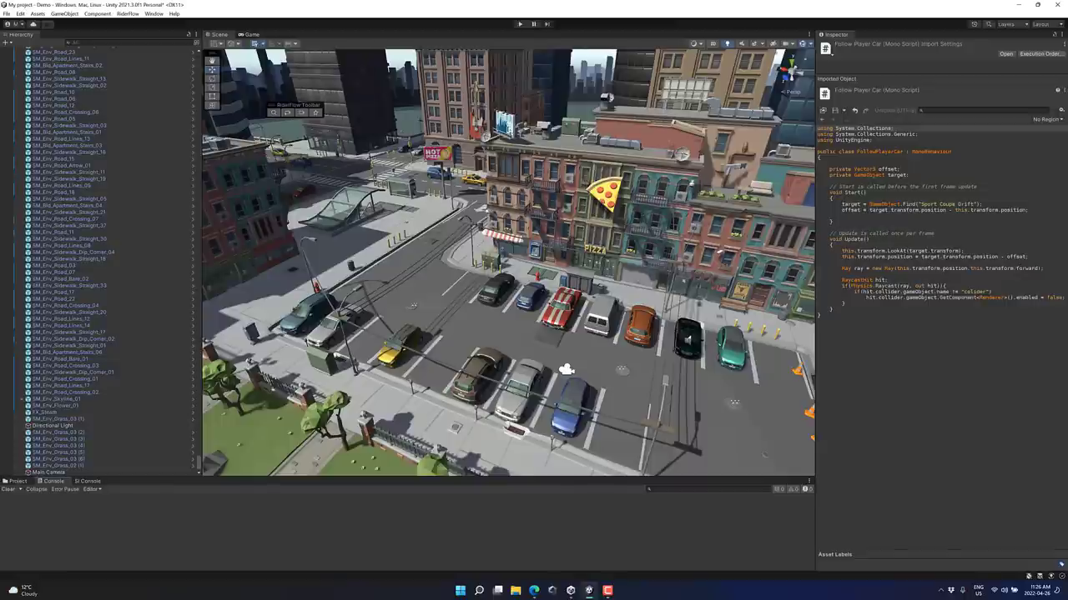
Step: Search Package Manager for 'flowride', view the RiderFlow 1.0 package details, then close it
click(155, 14)
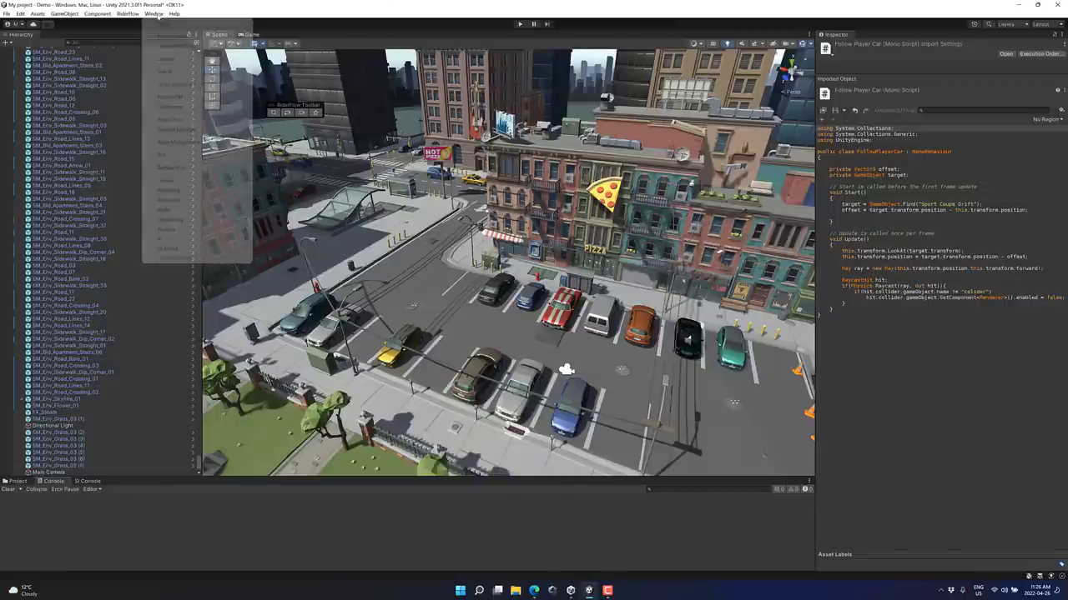
click(177, 128)
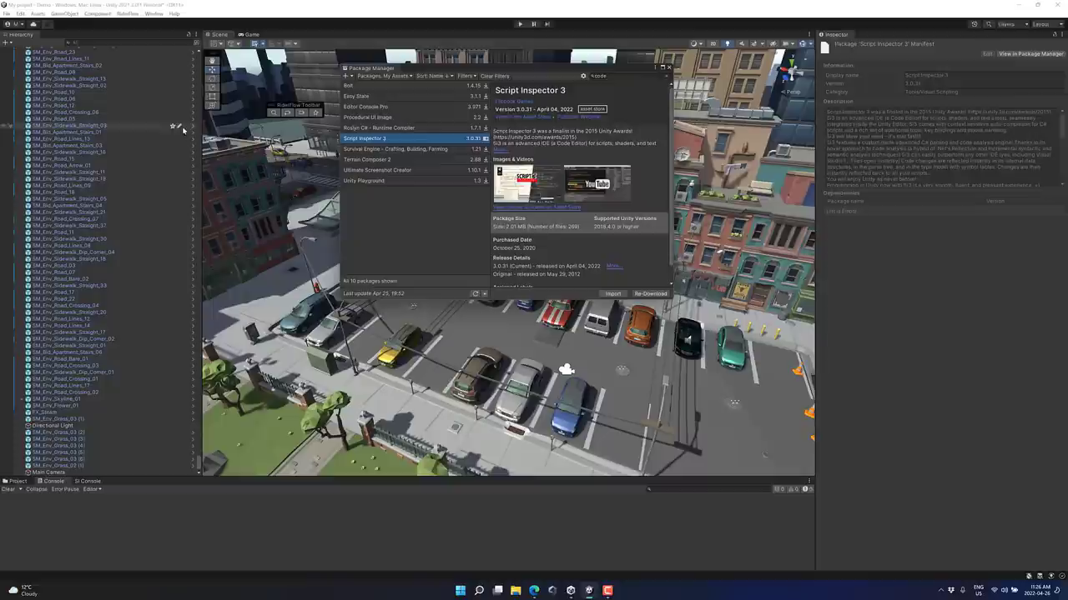
click(599, 76)
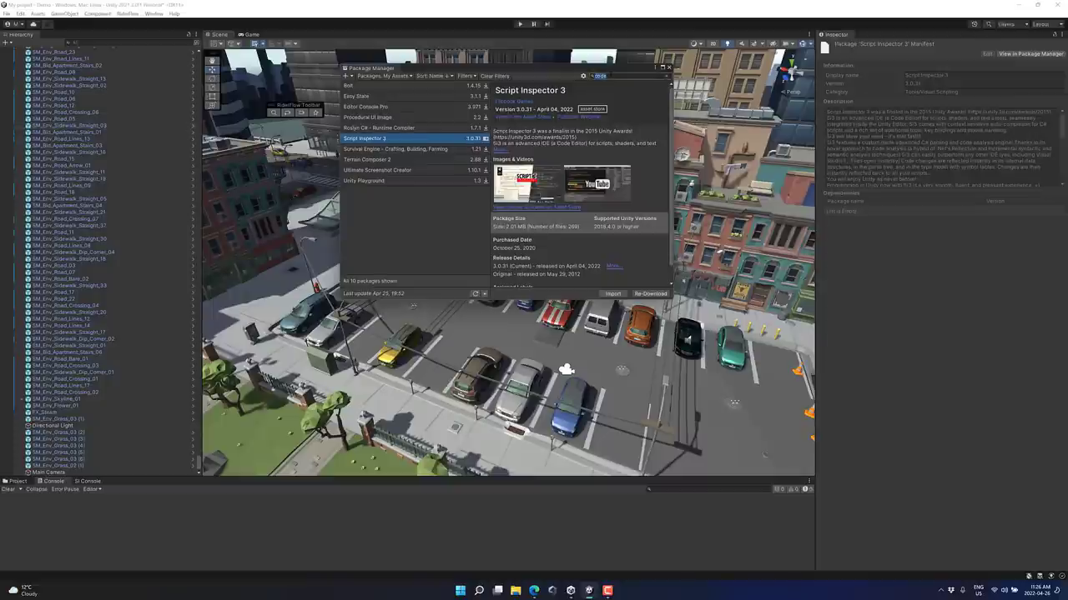
text(flow)
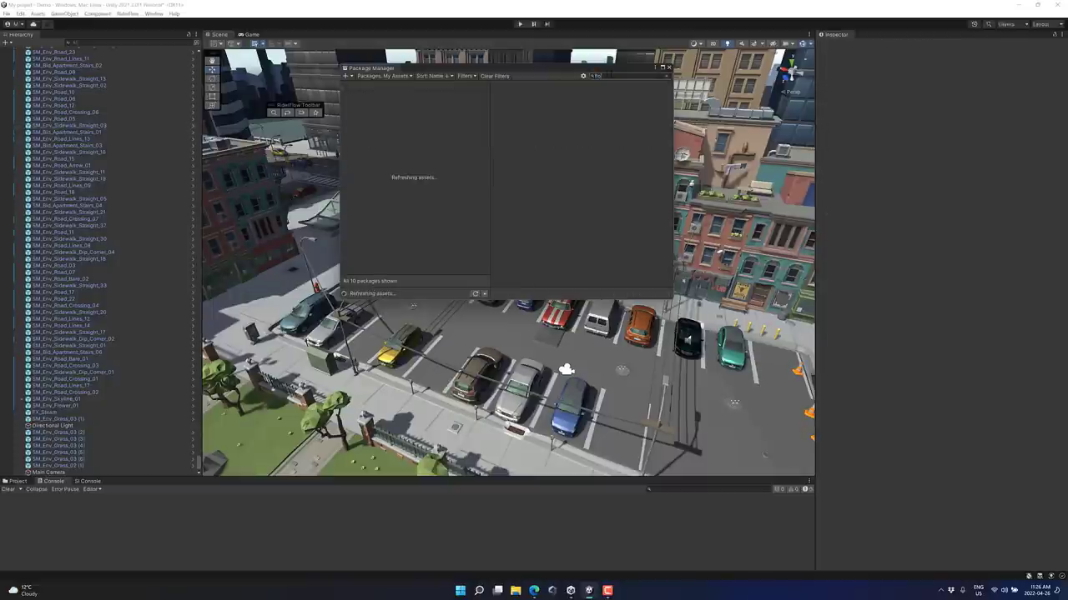
text(rider)
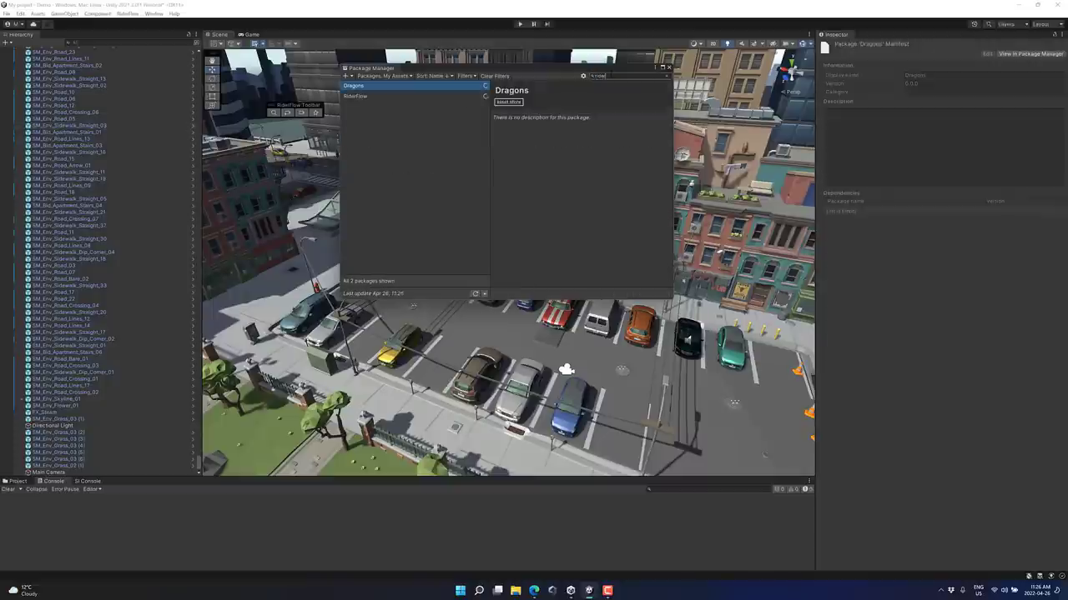
click(359, 96)
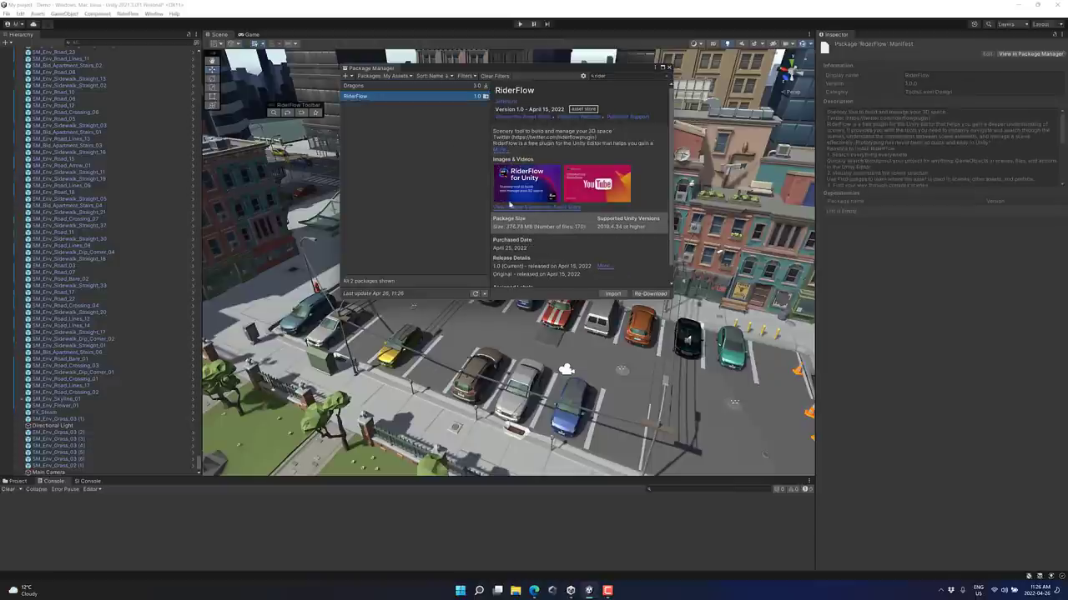
click(668, 68)
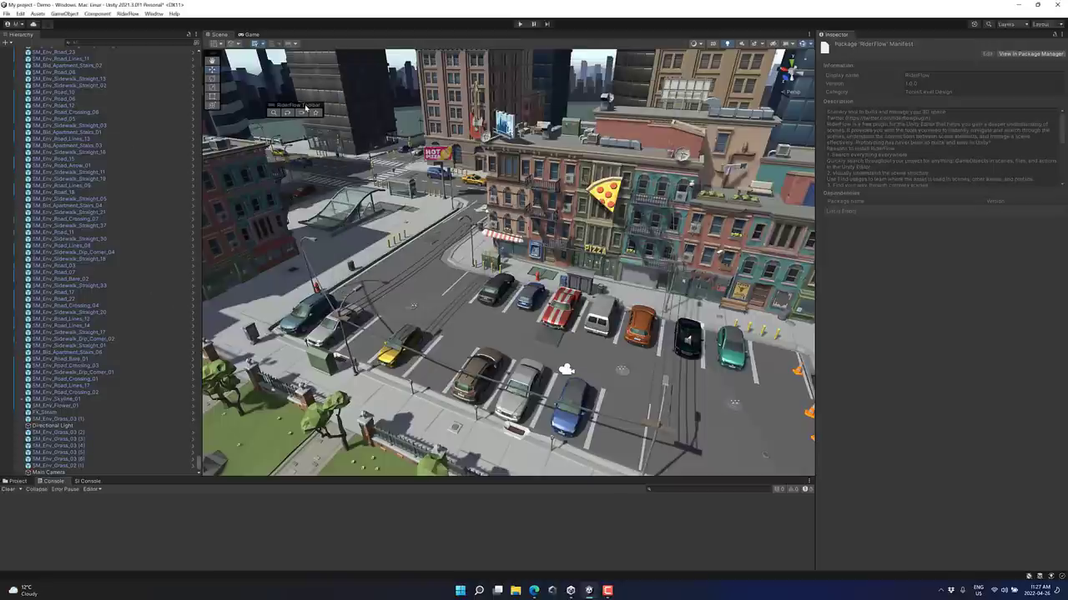
Step: Move the RiderFlow toolbar over the scene and try its search popup
drag(307, 107, 444, 185)
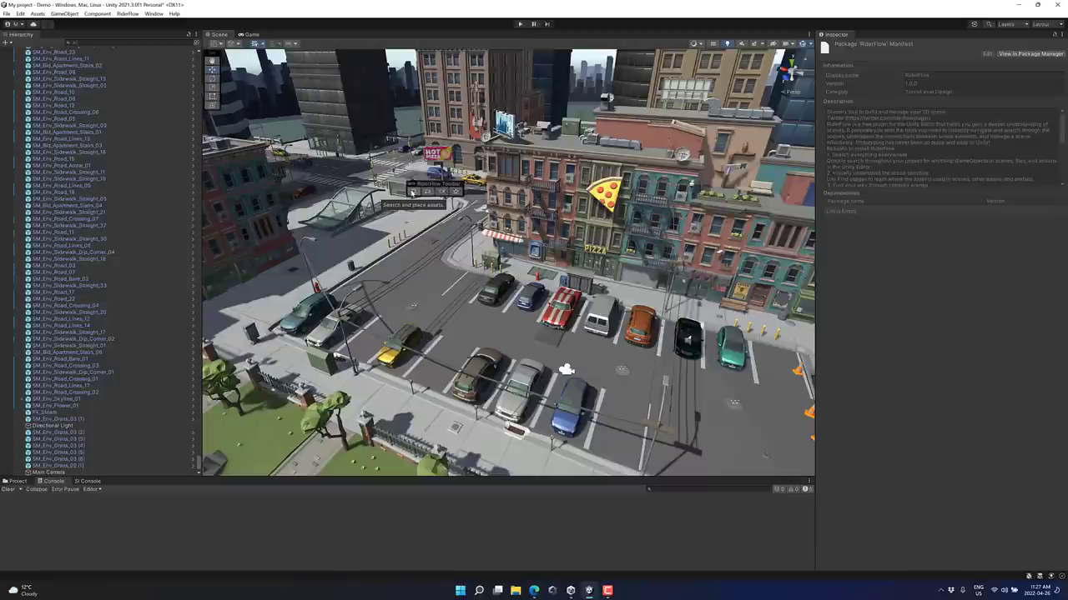
click(412, 193)
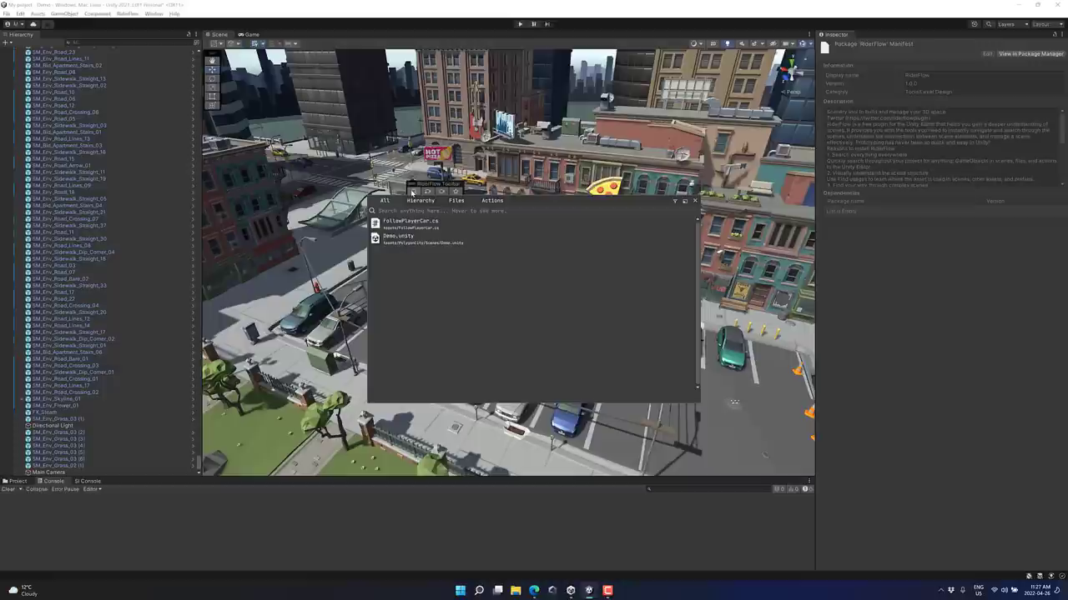
click(695, 201)
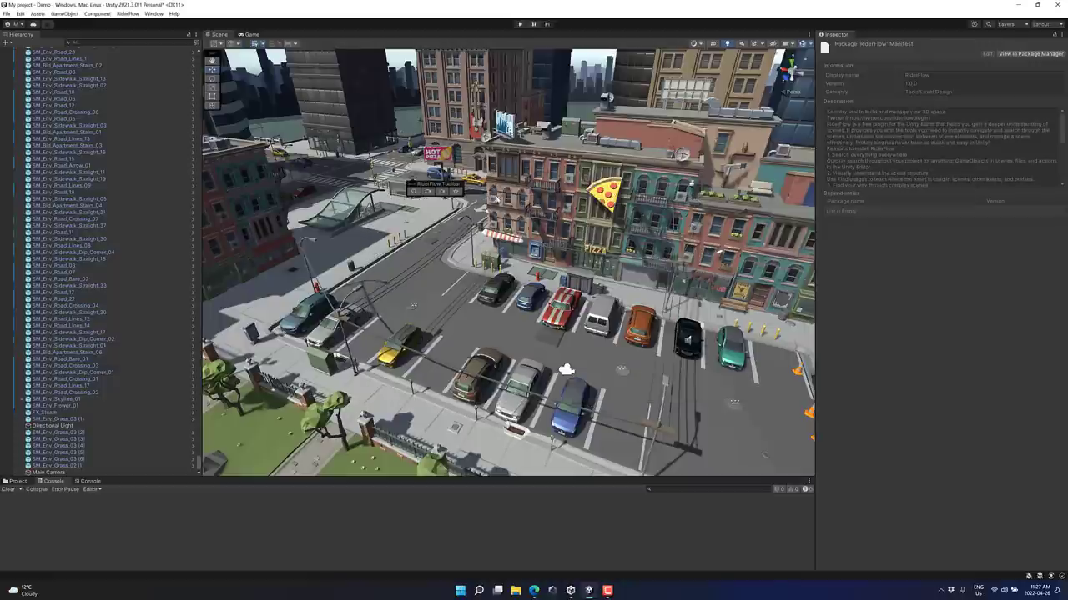
click(413, 192)
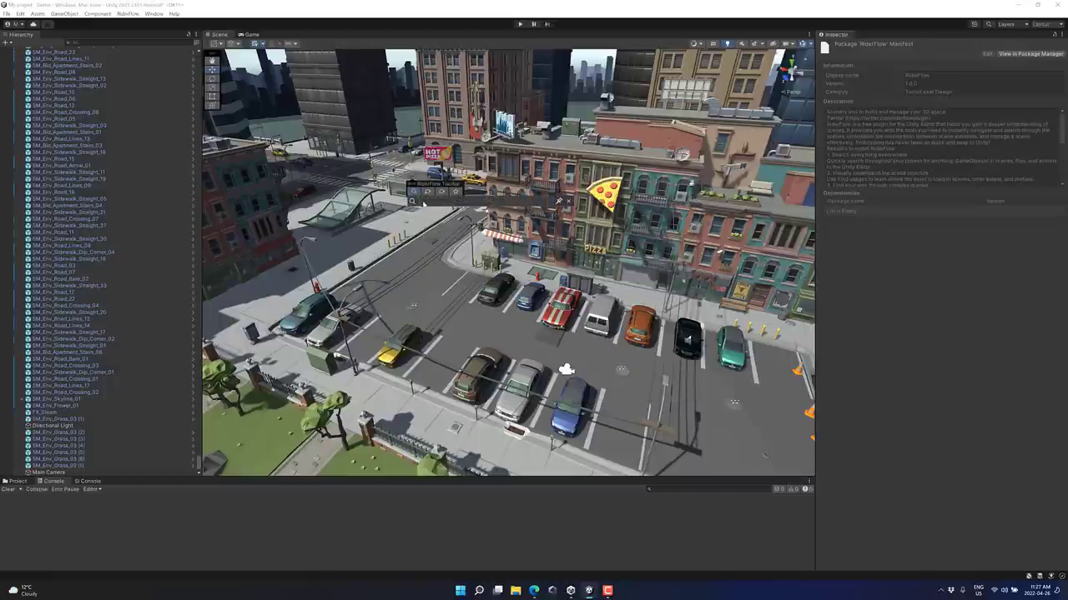
Step: Select the parking lines and search 'FX', reviewing Hierarchy matches, then Files matches
click(479, 275)
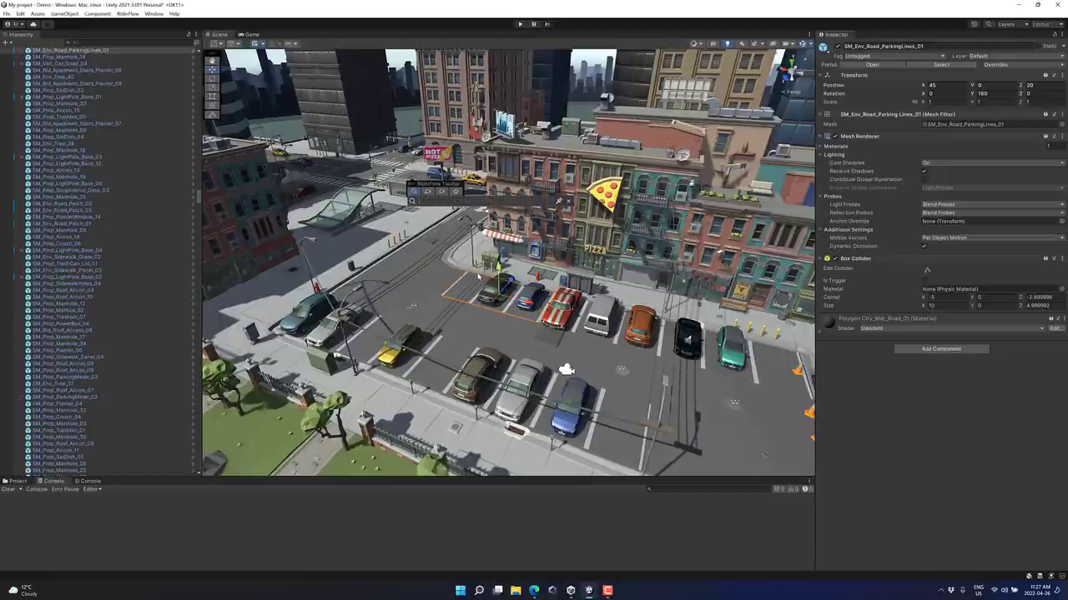
key(shift)
key(shift)
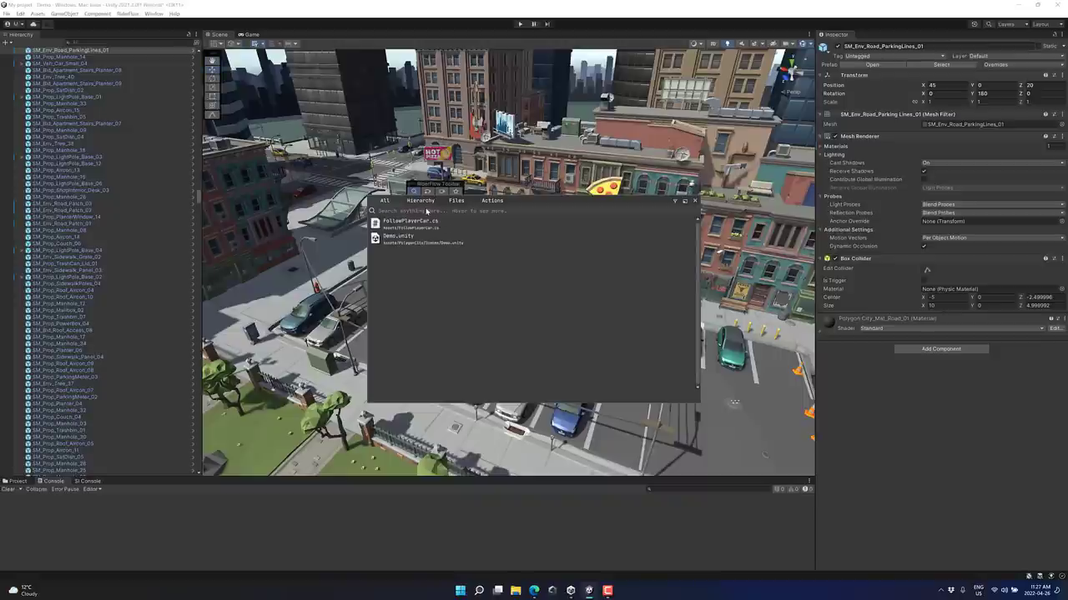
click(426, 211)
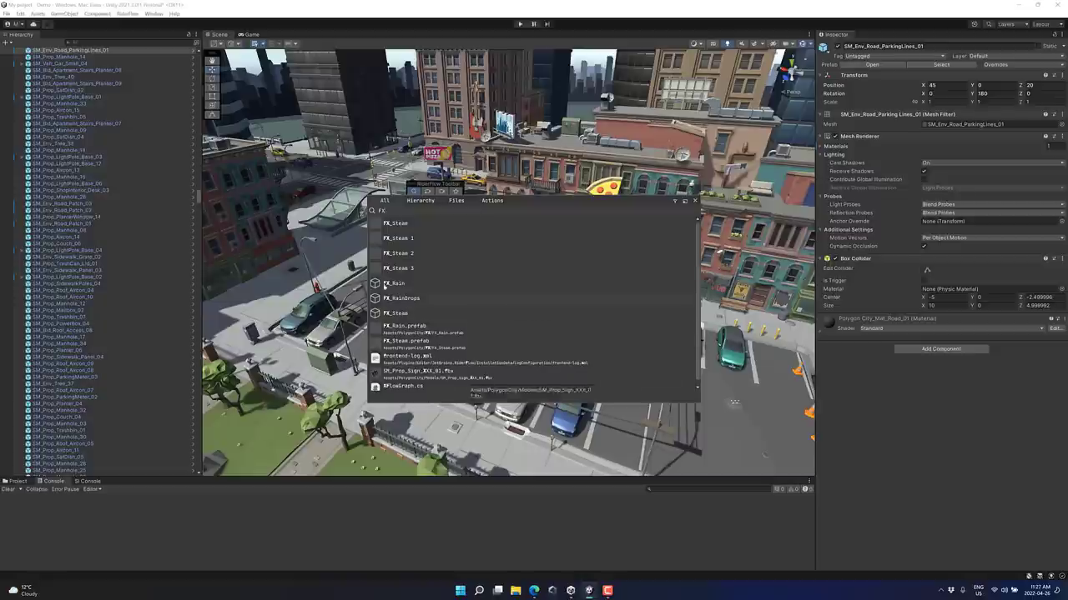
click(431, 203)
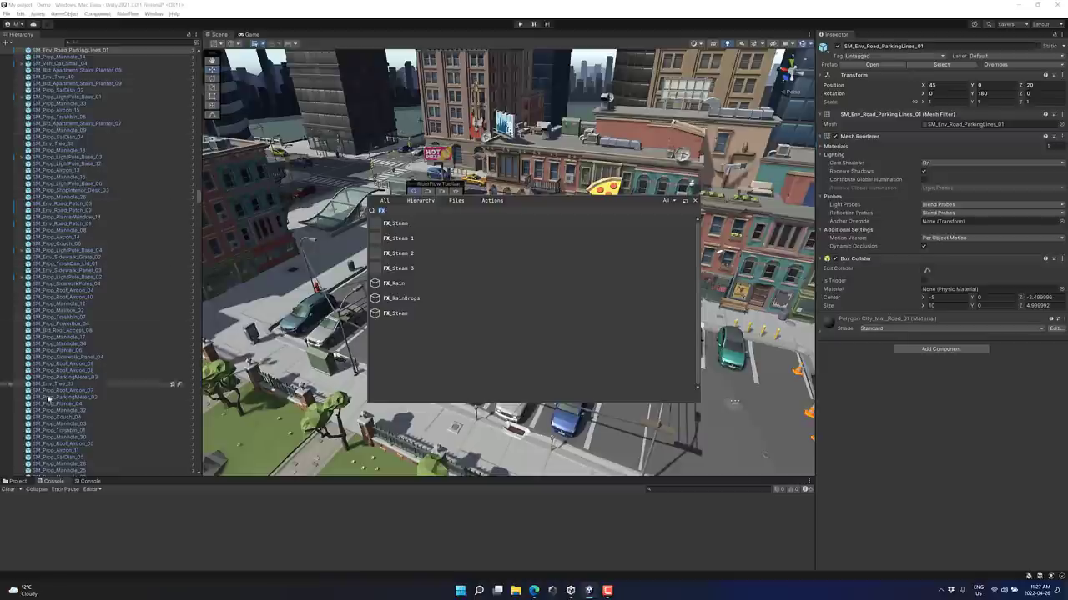
click(456, 201)
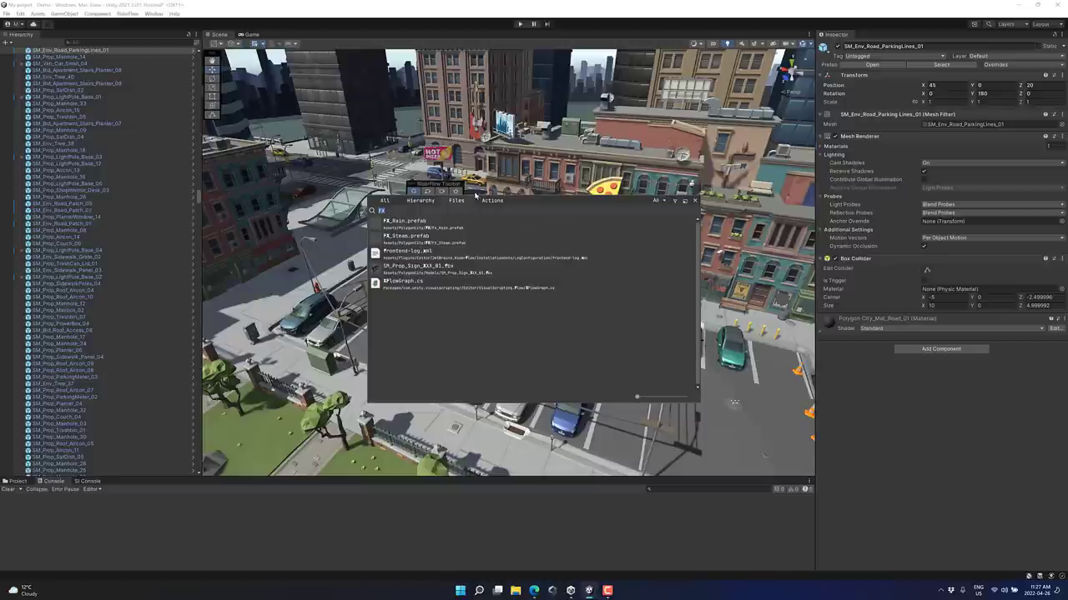
click(697, 203)
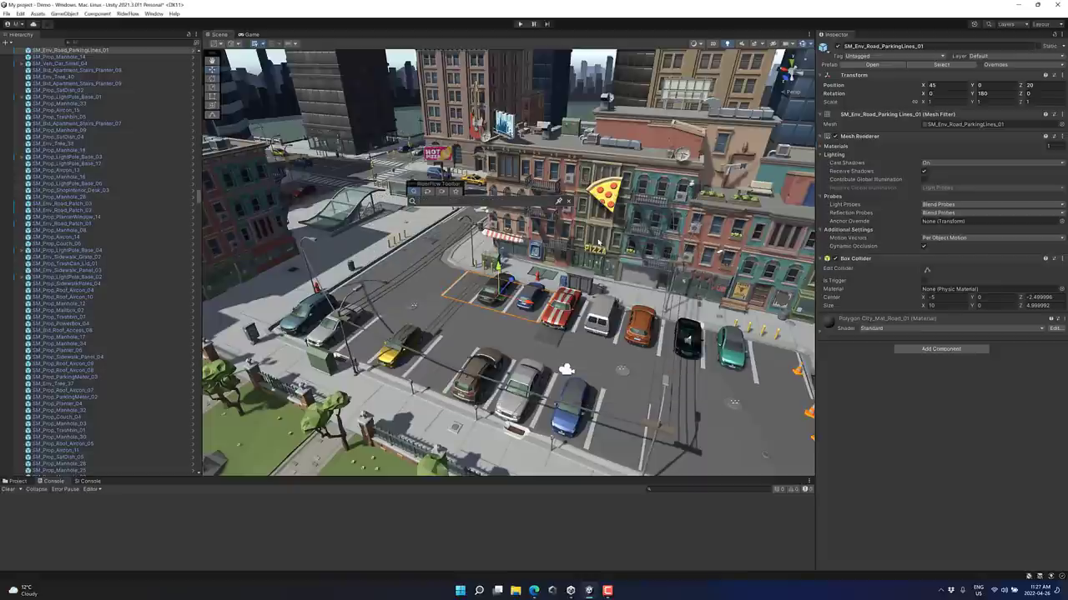
Step: Save the current city view as camera preset 'Very Interesting Thing 1'
click(441, 191)
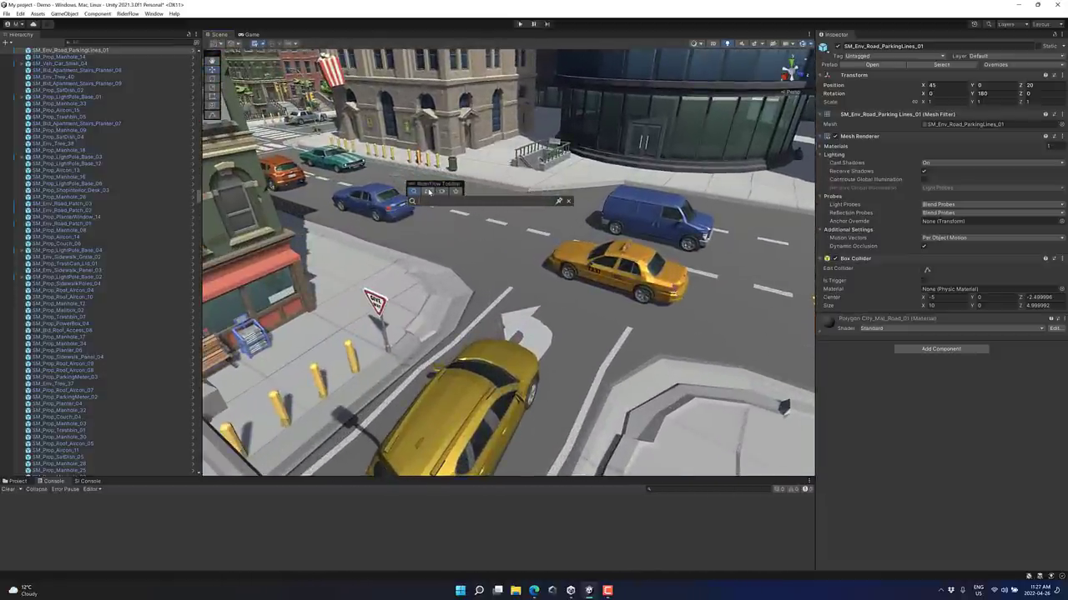
click(428, 191)
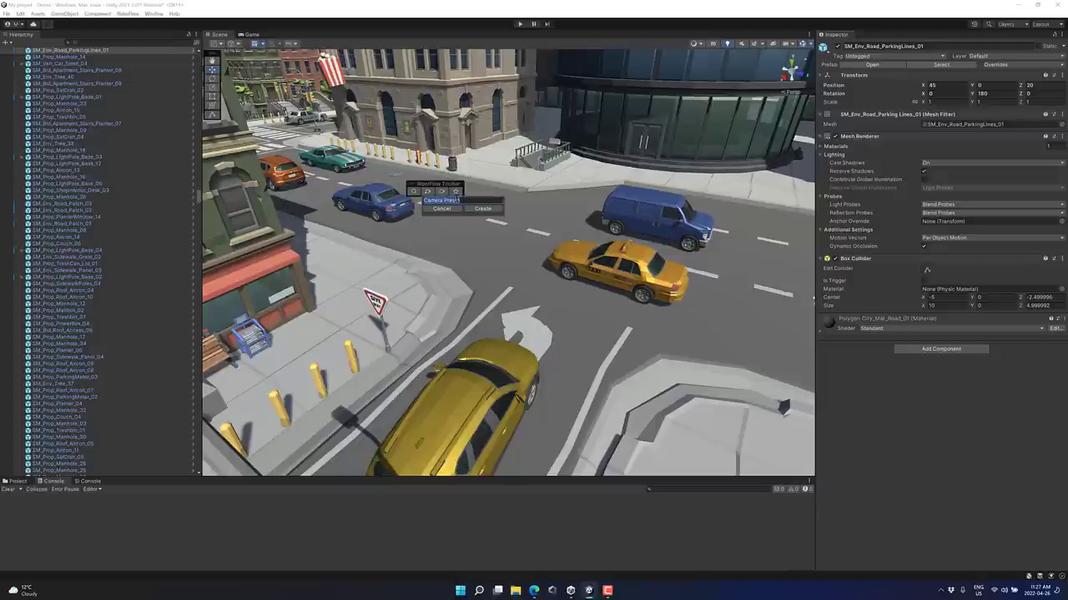
text(Very)
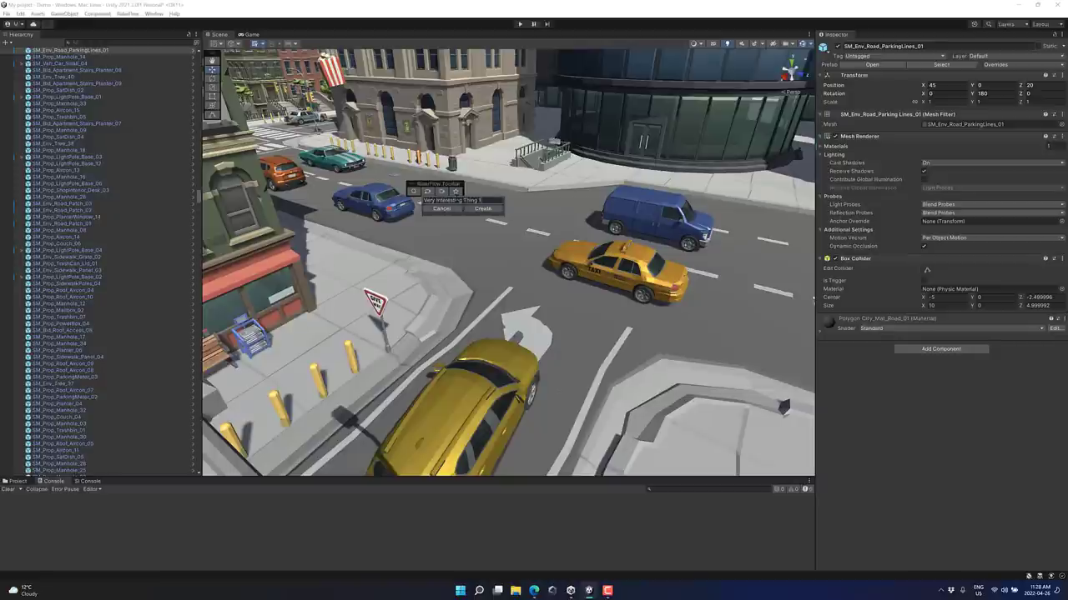
text( Interesting Thing 1)
click(483, 208)
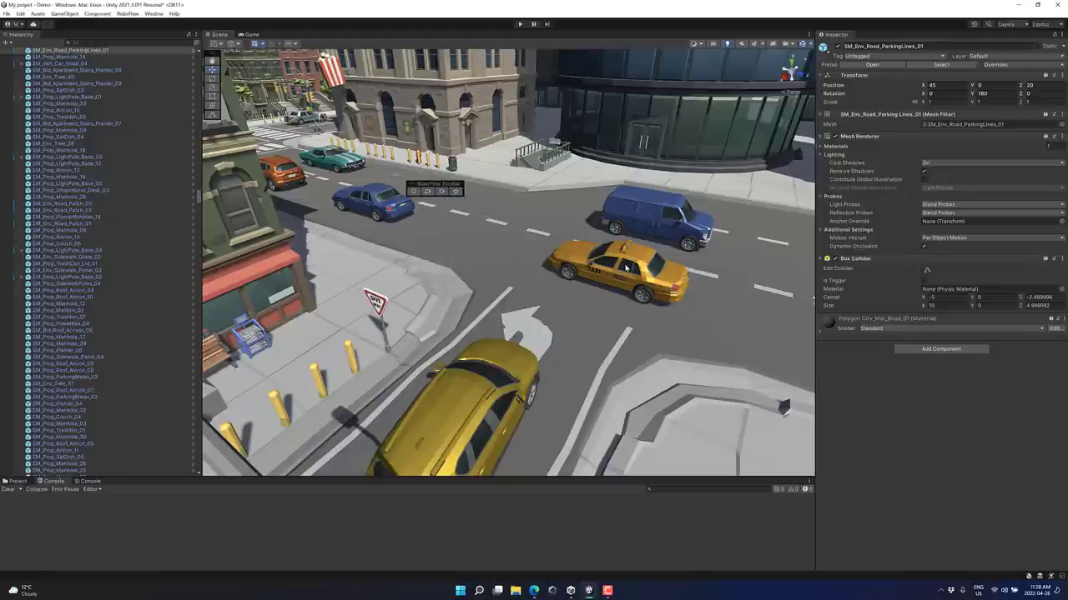
Step: Fly the camera into the park and save it as preset 'Thing 2'
right_drag(538, 258, 225, 221)
key(w)
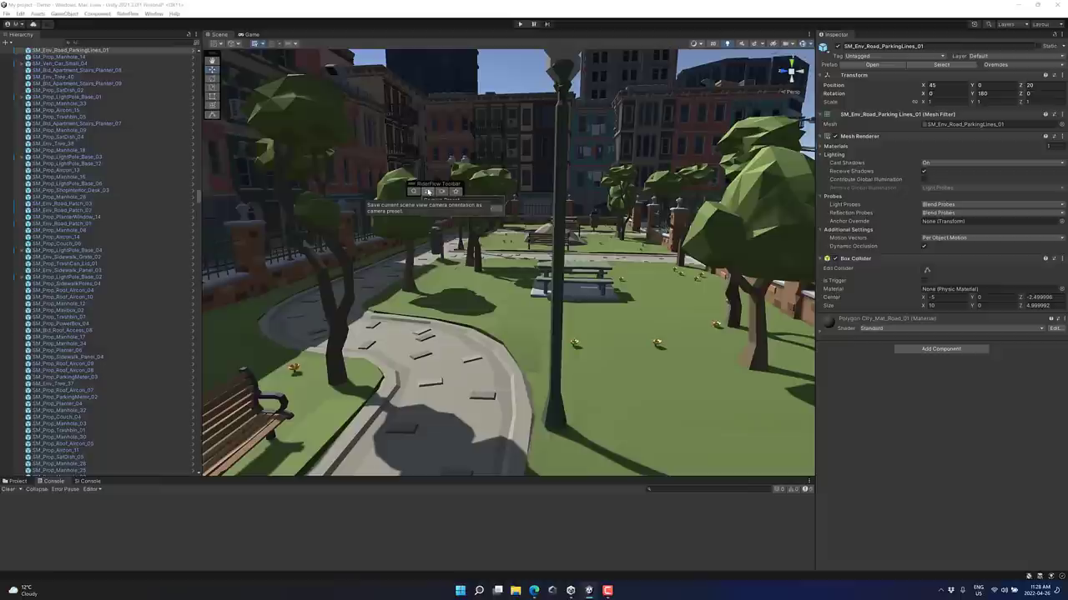
click(427, 191)
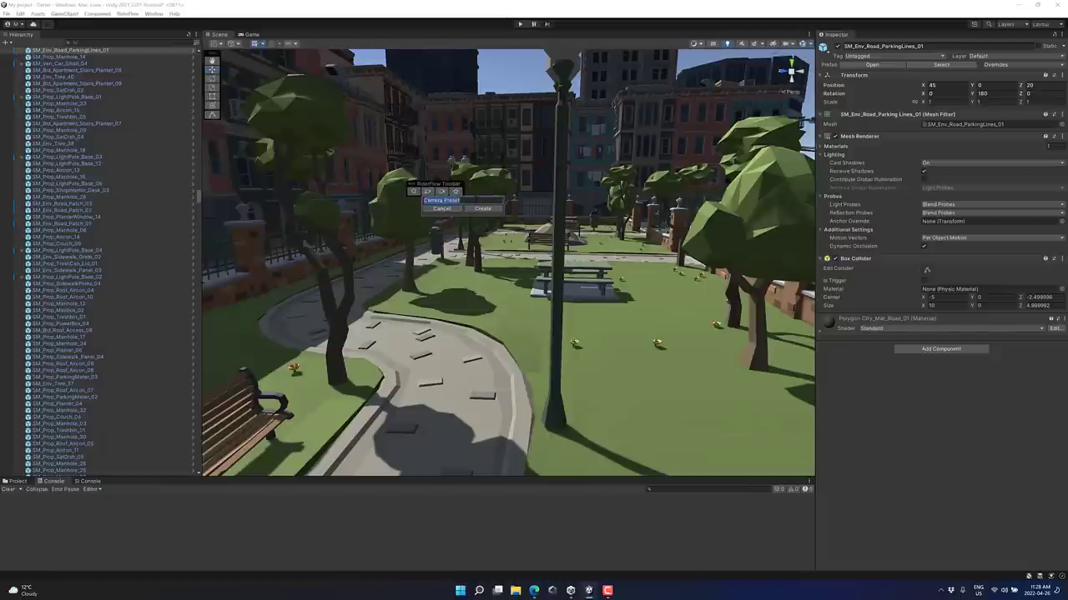
text(Thing 2)
key(Return)
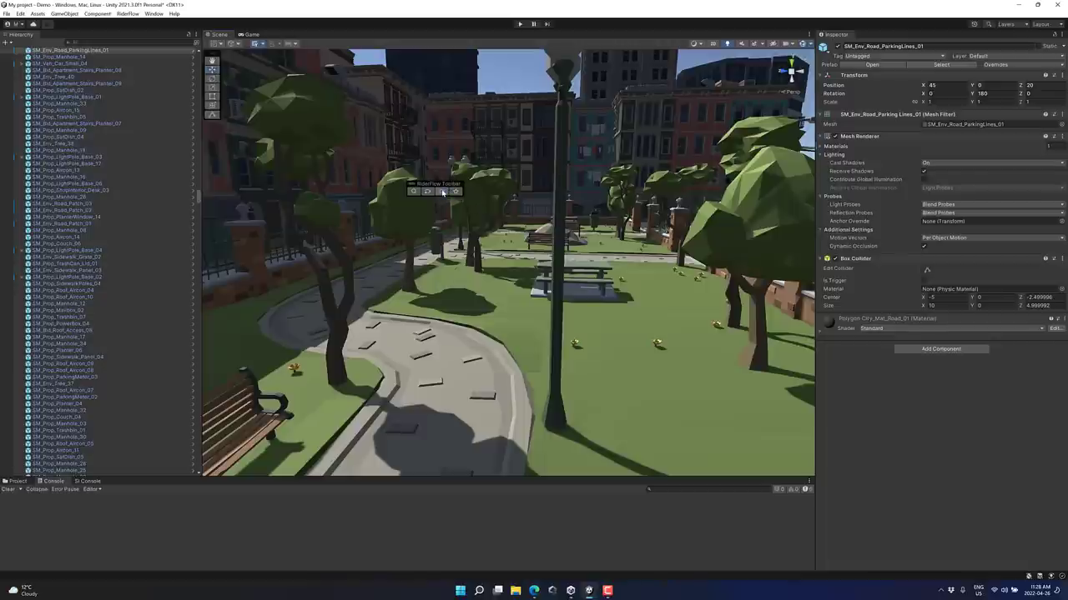
Step: Jump between the Camera Preset and Thing 2 views from the presets list
click(443, 192)
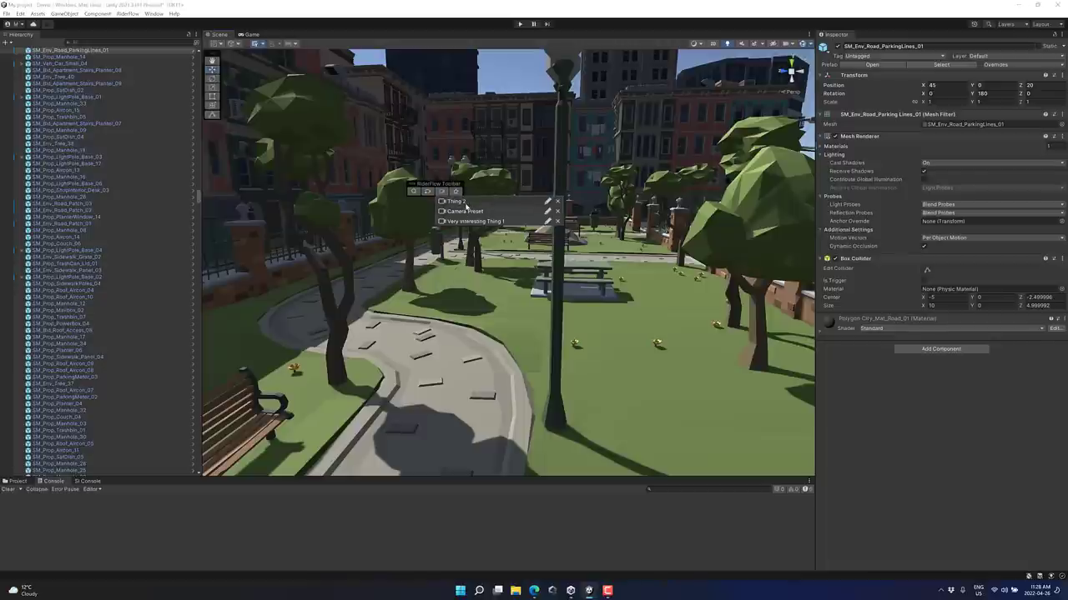
click(465, 212)
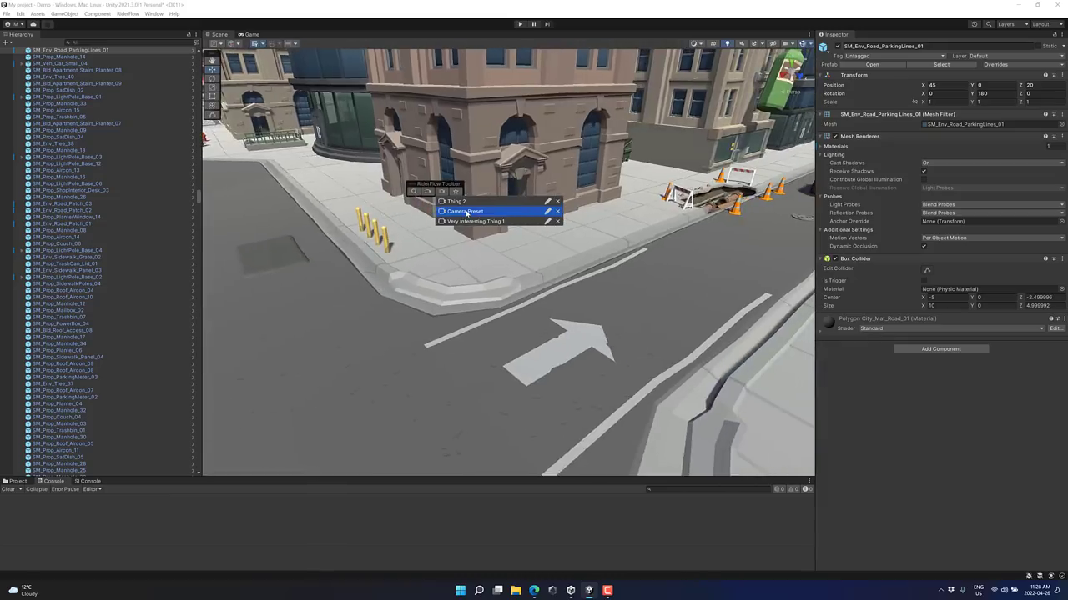
click(462, 203)
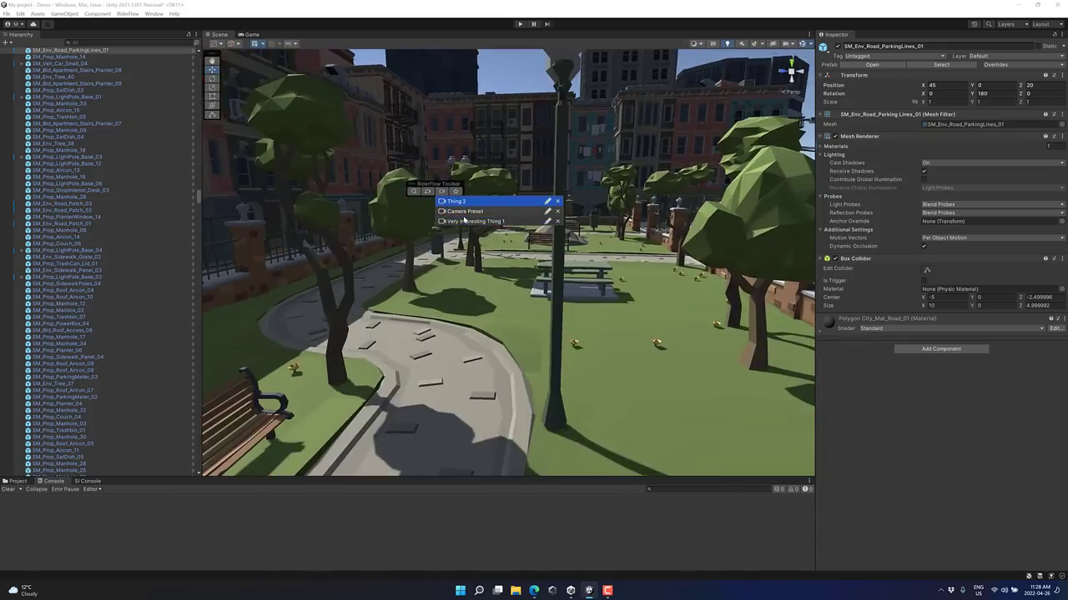
click(465, 212)
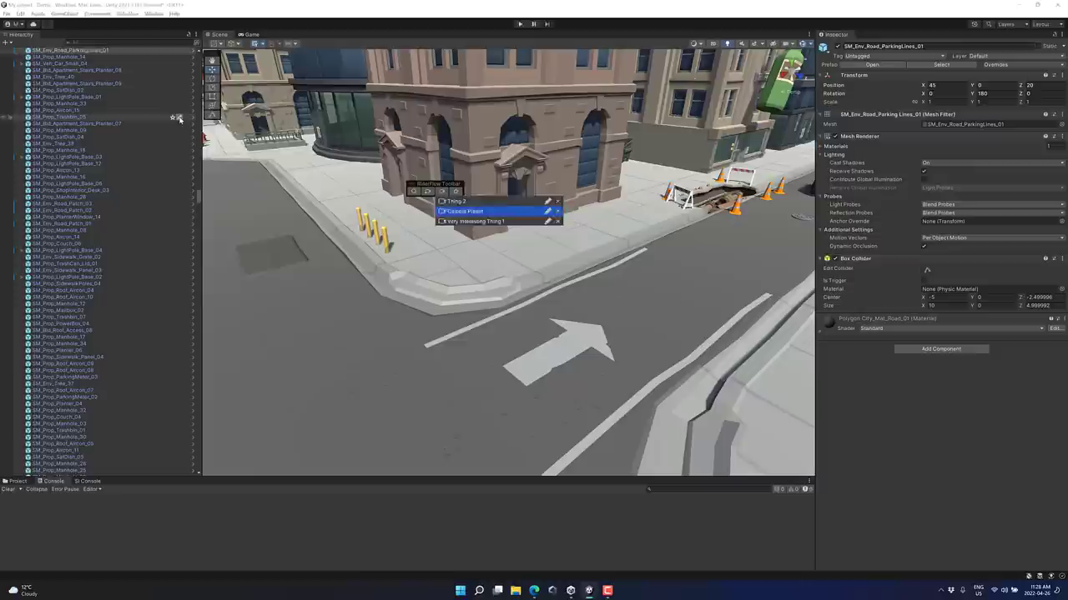
Step: Attach the note 'This is a thing you should do something with' to a scene object
click(176, 117)
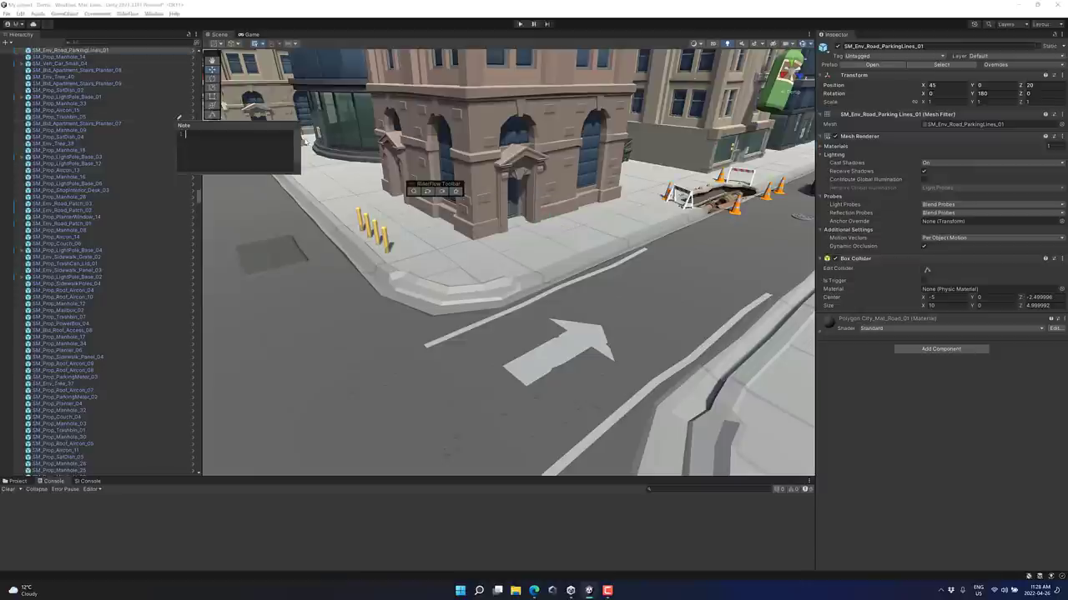
text(This is a thing you should do somet)
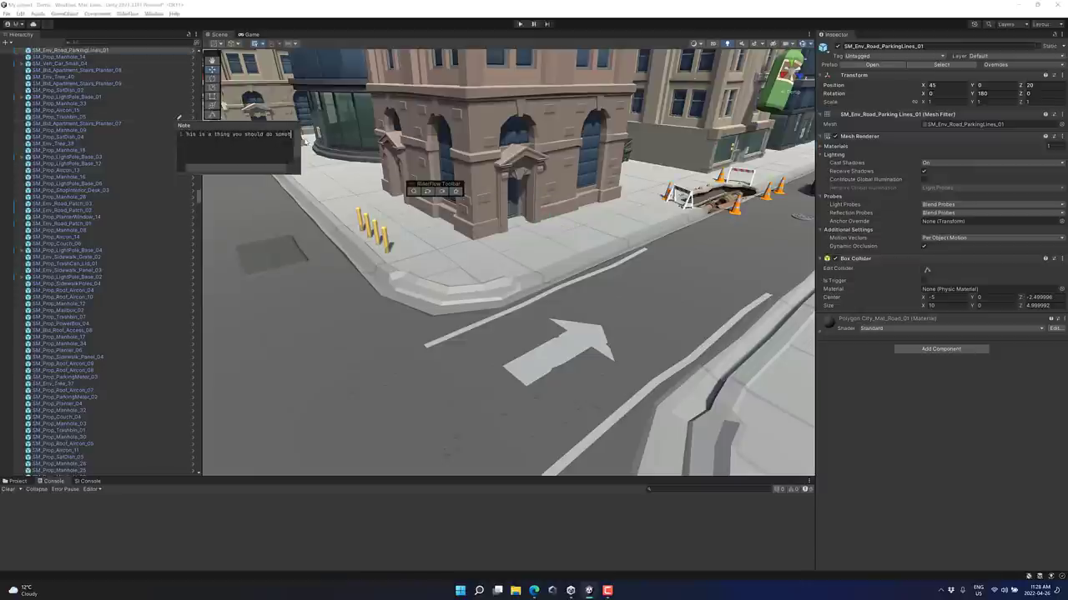
text(hing with)
key(Return)
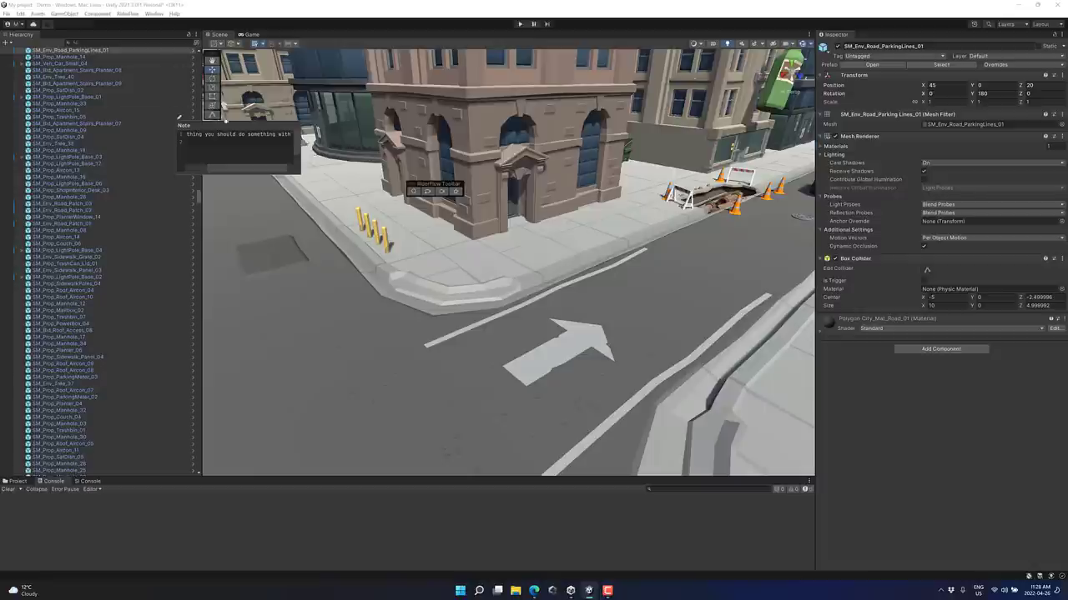
click(251, 221)
Step: Frame SM_Env_Sidewalk_Dip_Corner_31, browse the camera preset and favourites lists, then show project assets
scroll(181, 280, down, 5)
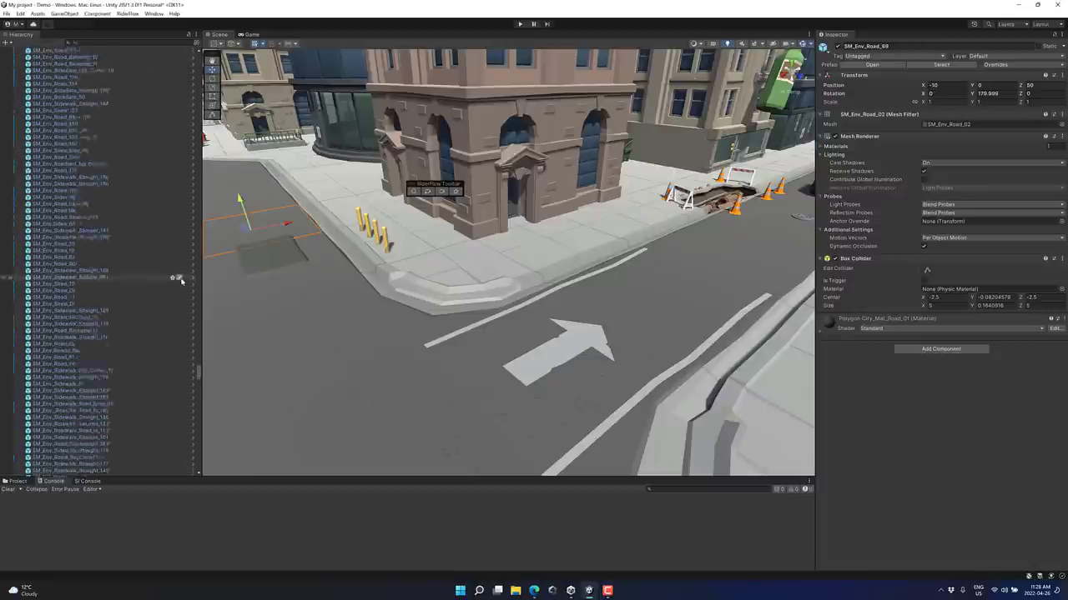
scroll(158, 149, up, 10)
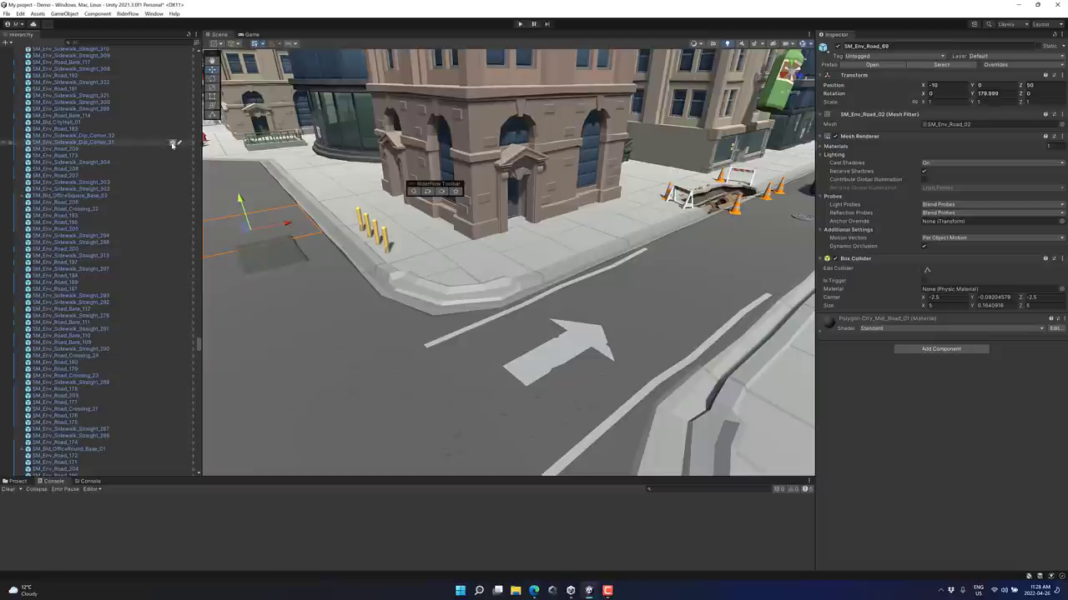
double_click(102, 142)
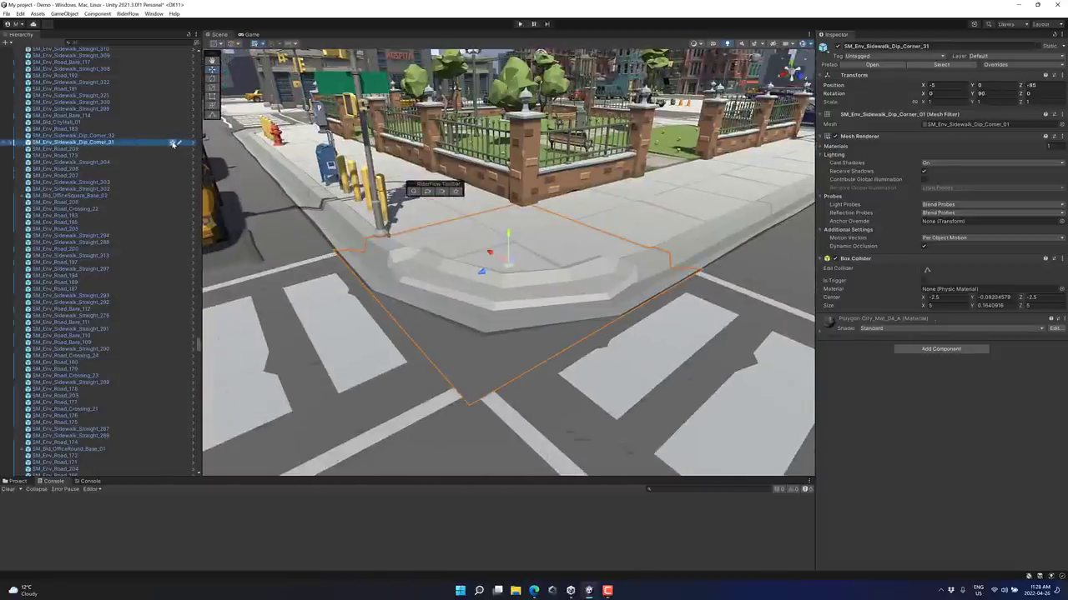
click(442, 191)
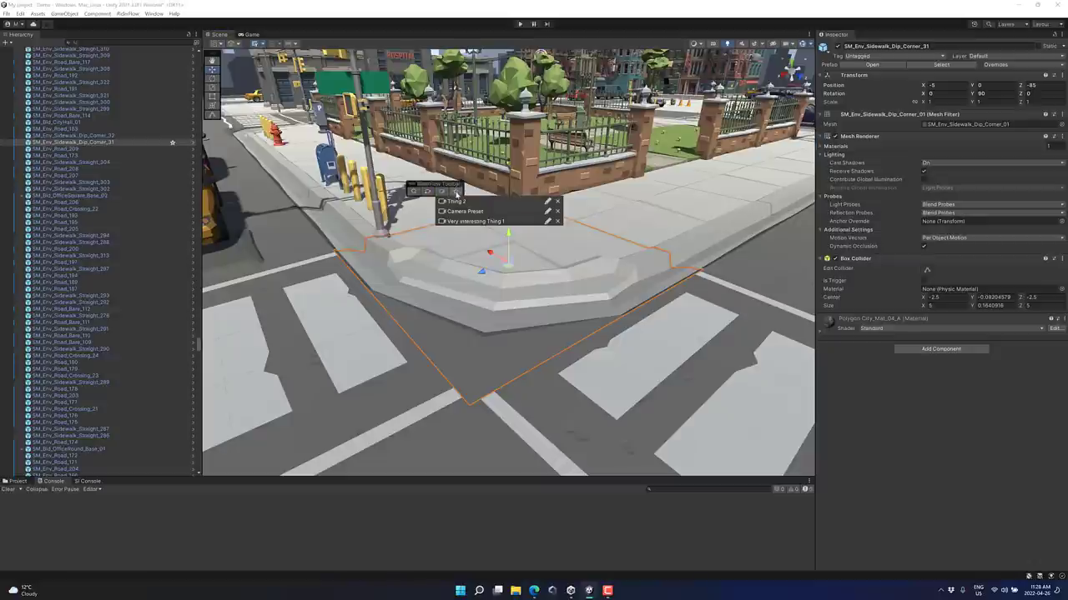
click(456, 191)
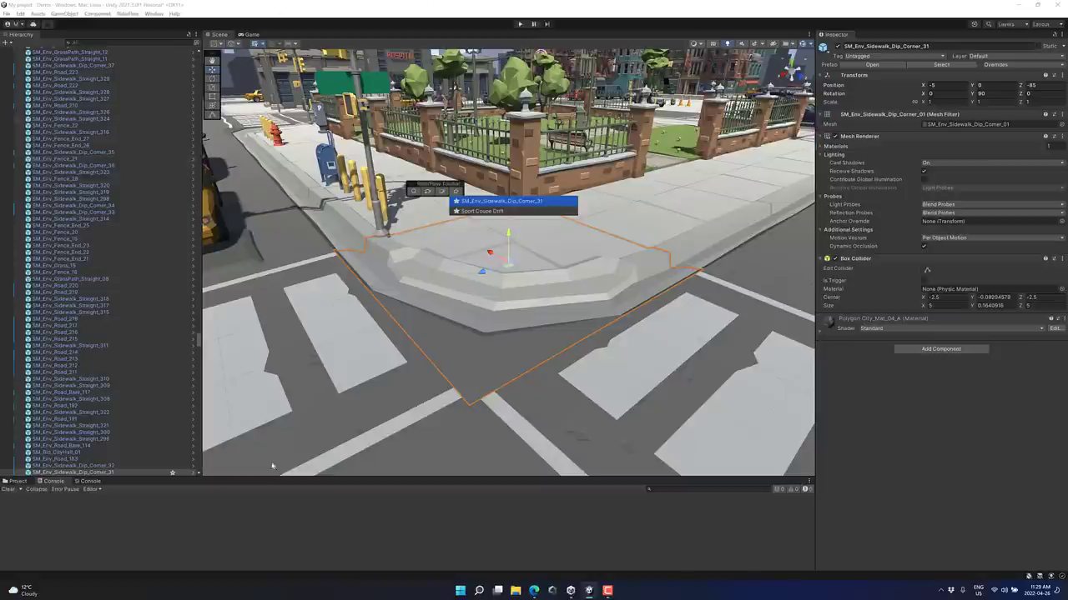
click(16, 481)
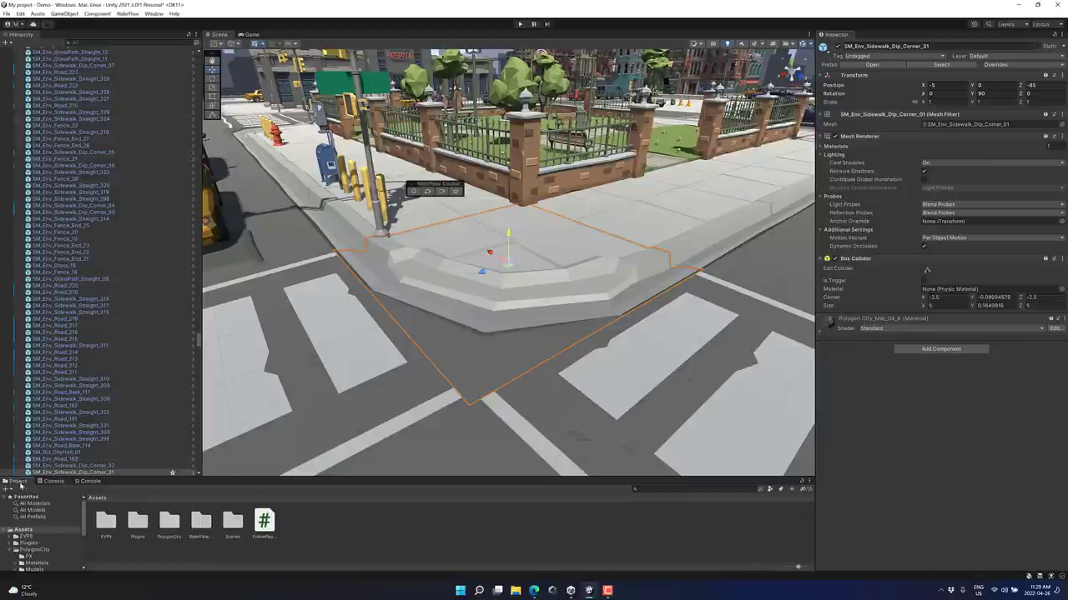
Step: Open FollowPlayerCar in a code window, scroll through it, and type then backspace 'this'
click(263, 524)
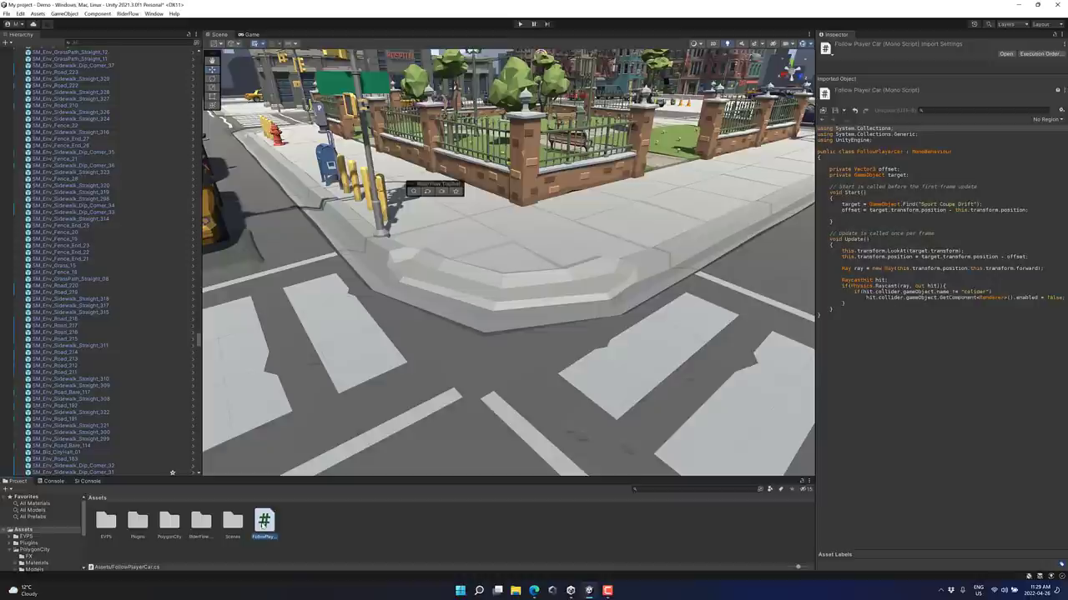
right_click(260, 521)
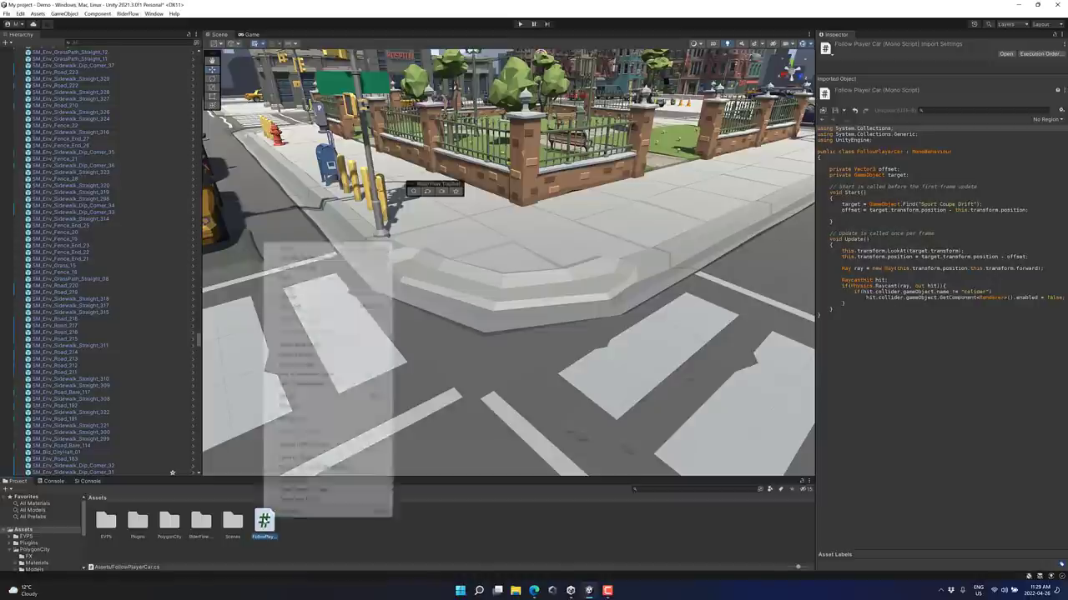
click(289, 498)
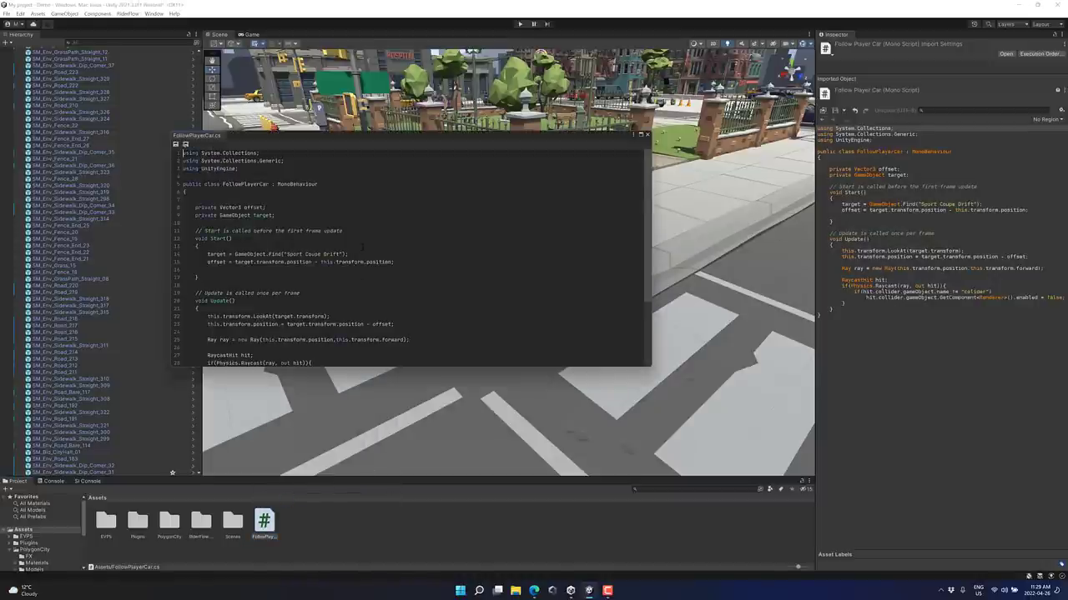
scroll(362, 247, down, 4)
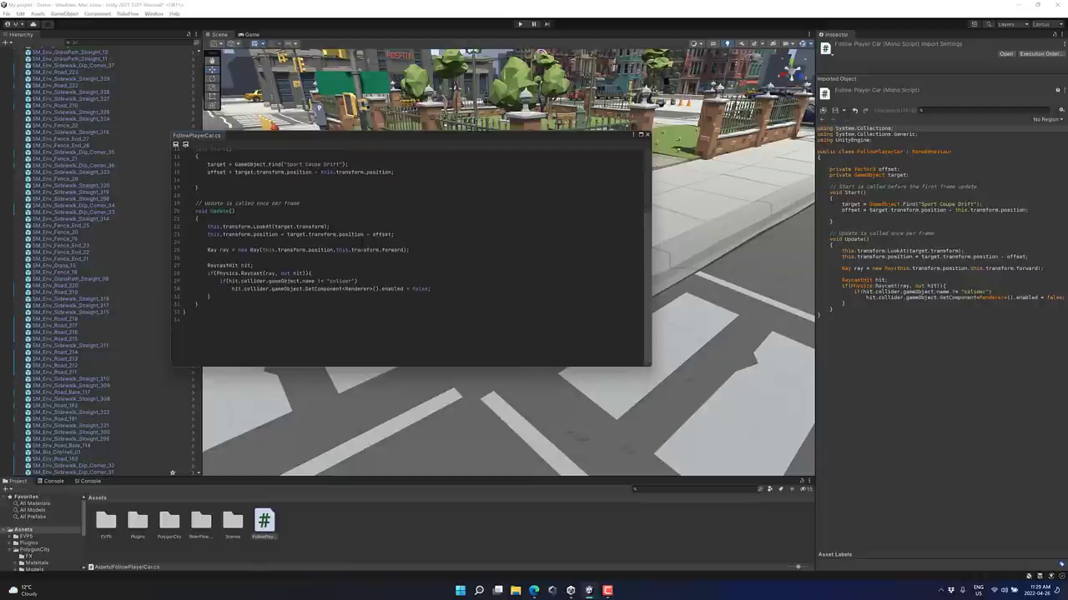
scroll(362, 247, up, 4)
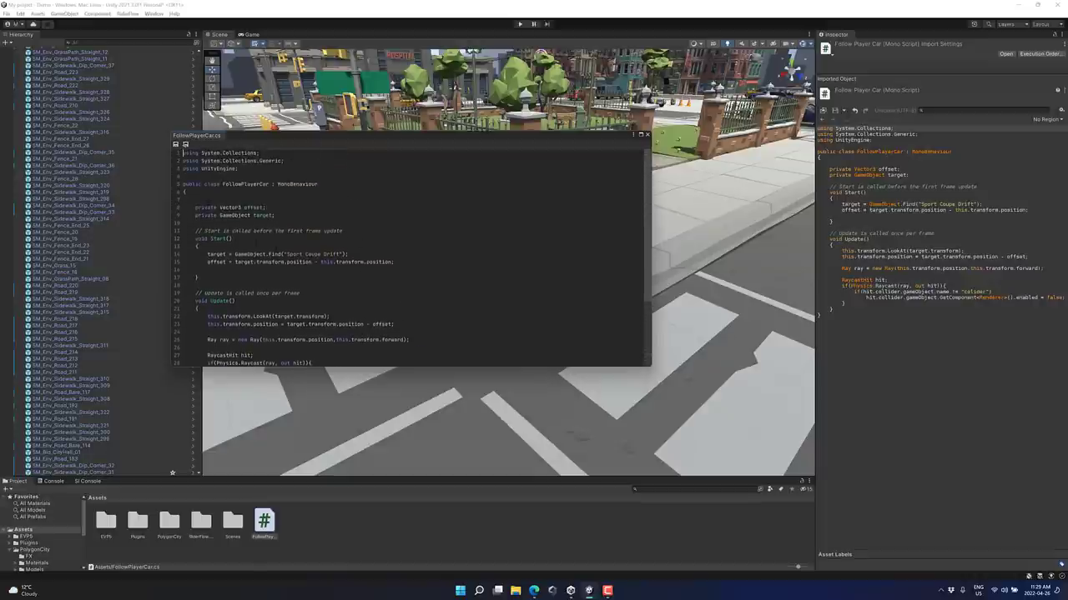
text(this)
key(BackSpace)
key(BackSpace)
key(BackSpace)
key(BackSpace)
key(BackSpace)
key(BackSpace)
key(BackSpace)
key(BackSpace)
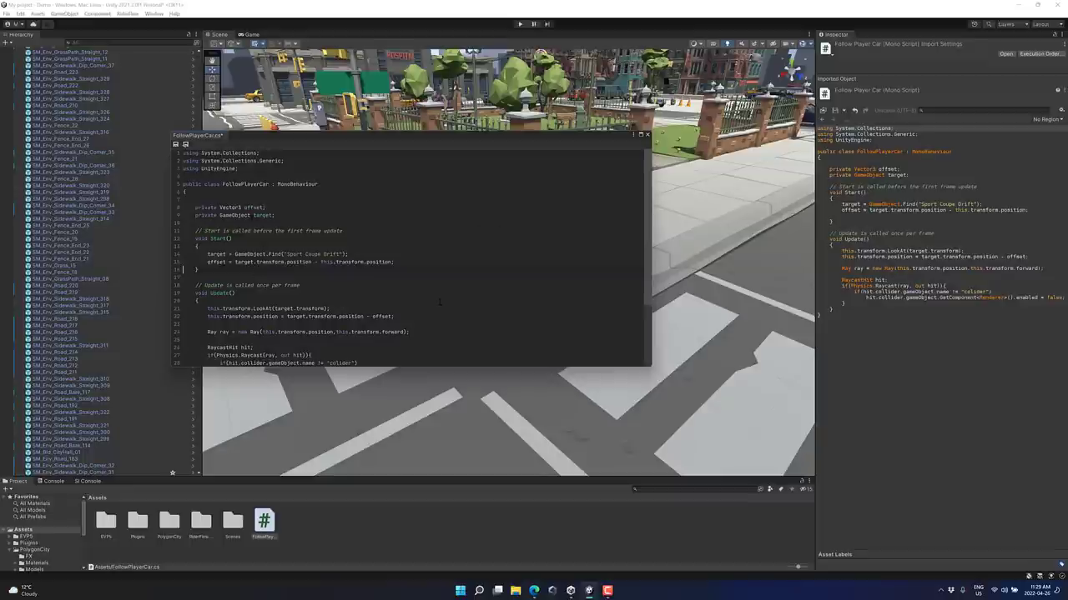
click(646, 134)
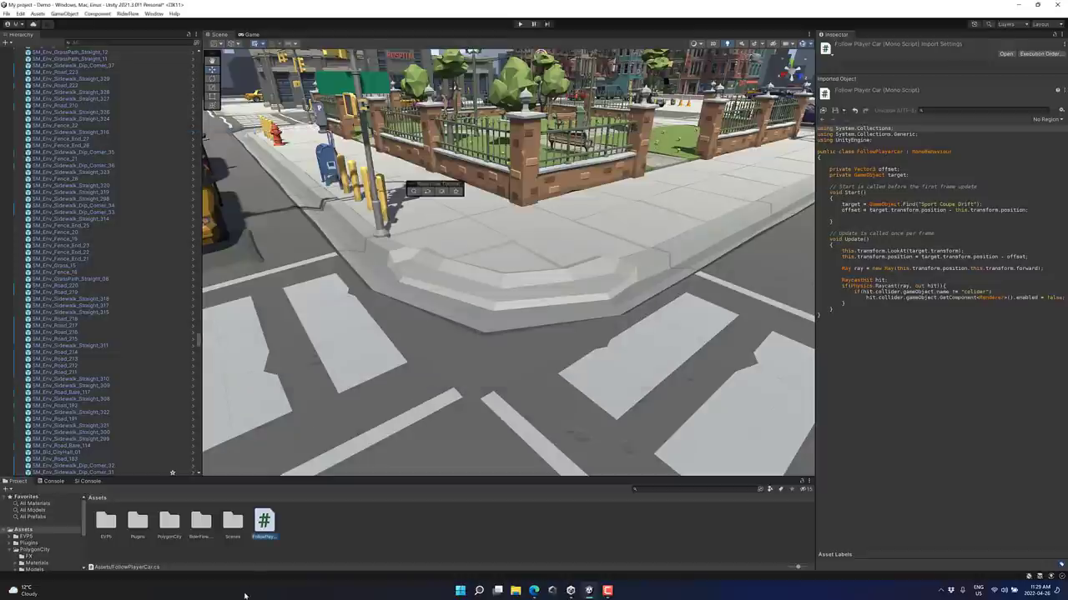
click(266, 519)
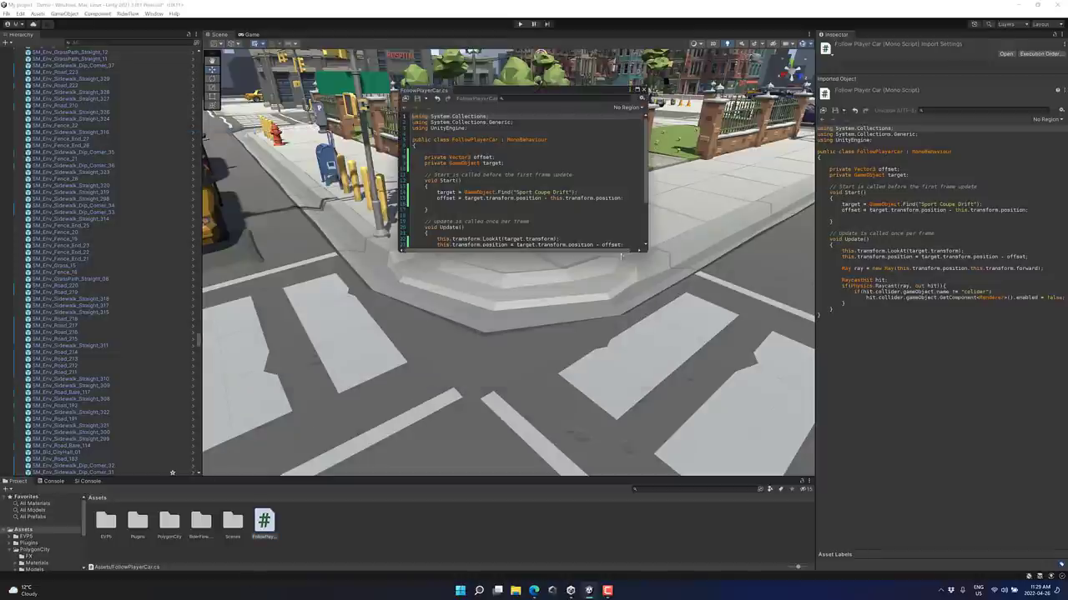
drag(645, 252, 738, 359)
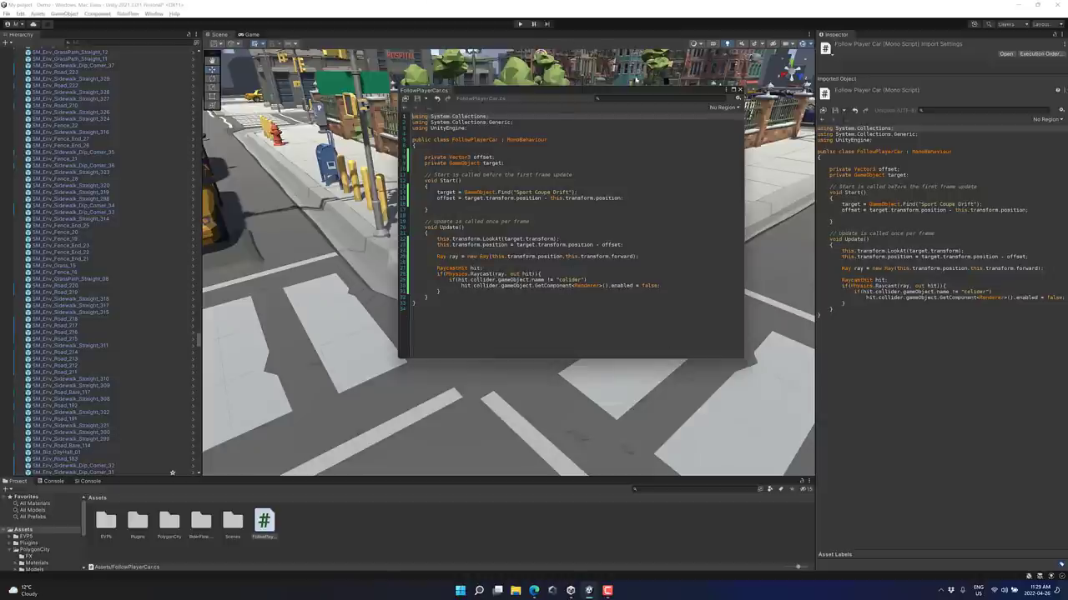
click(625, 198)
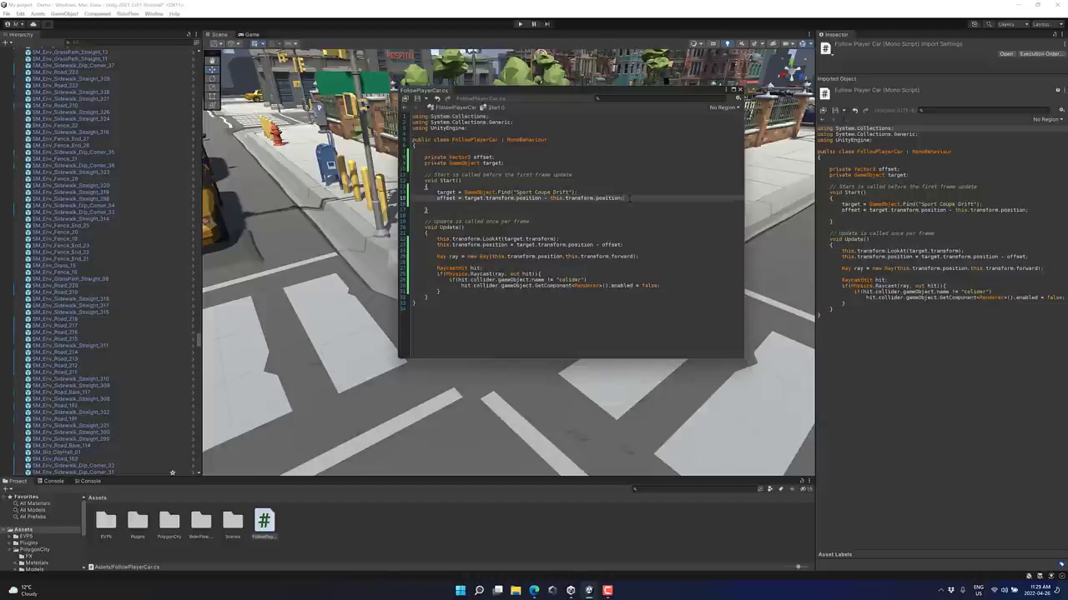
key(Return)
text(this.)
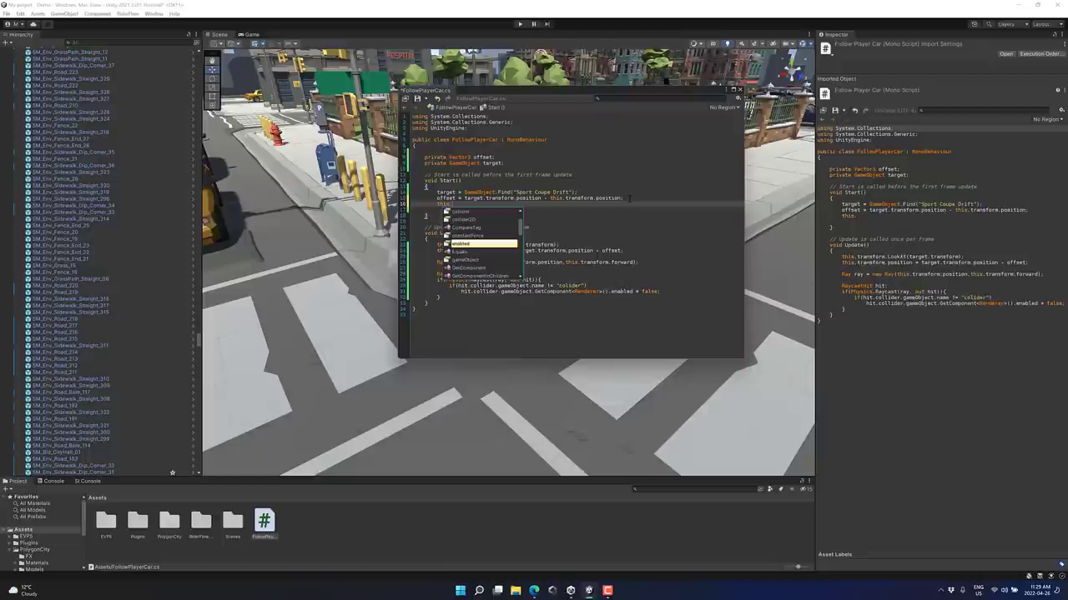
key(ctrl+z)
key(ctrl+z)
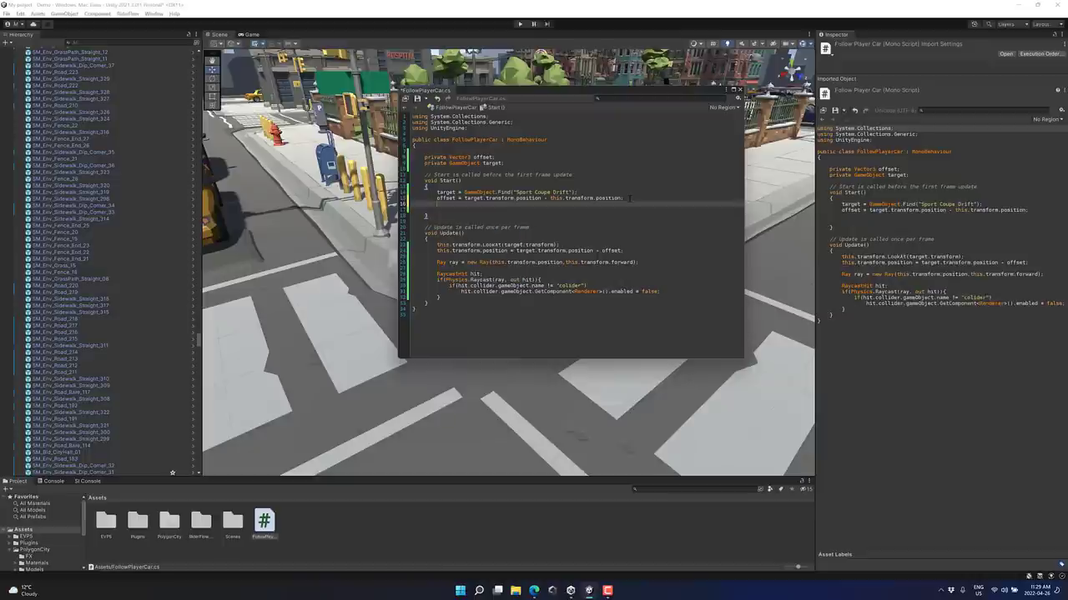
key(ctrl+s)
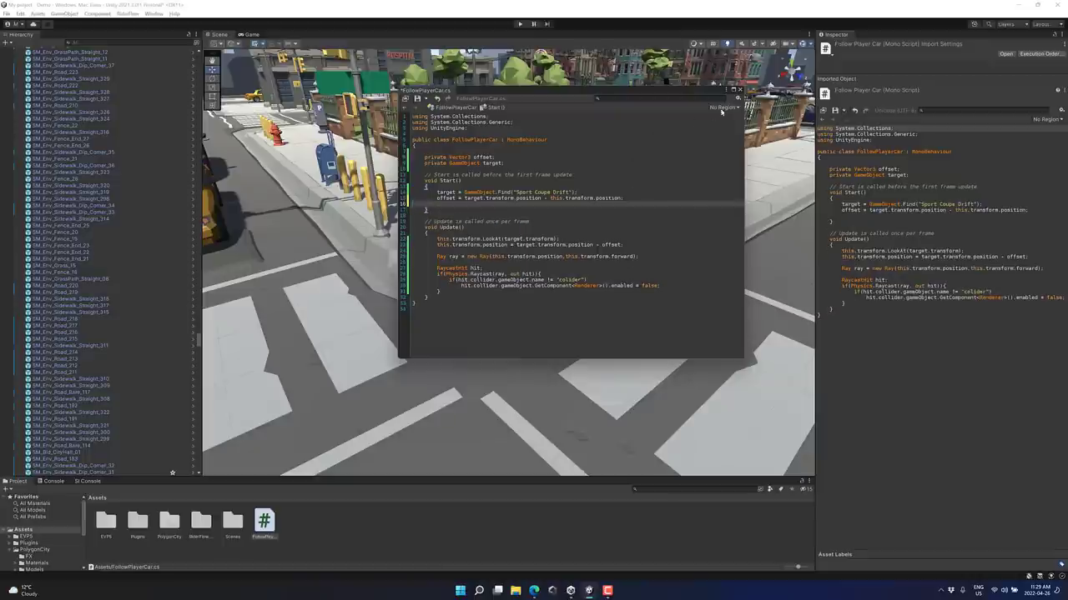
click(739, 89)
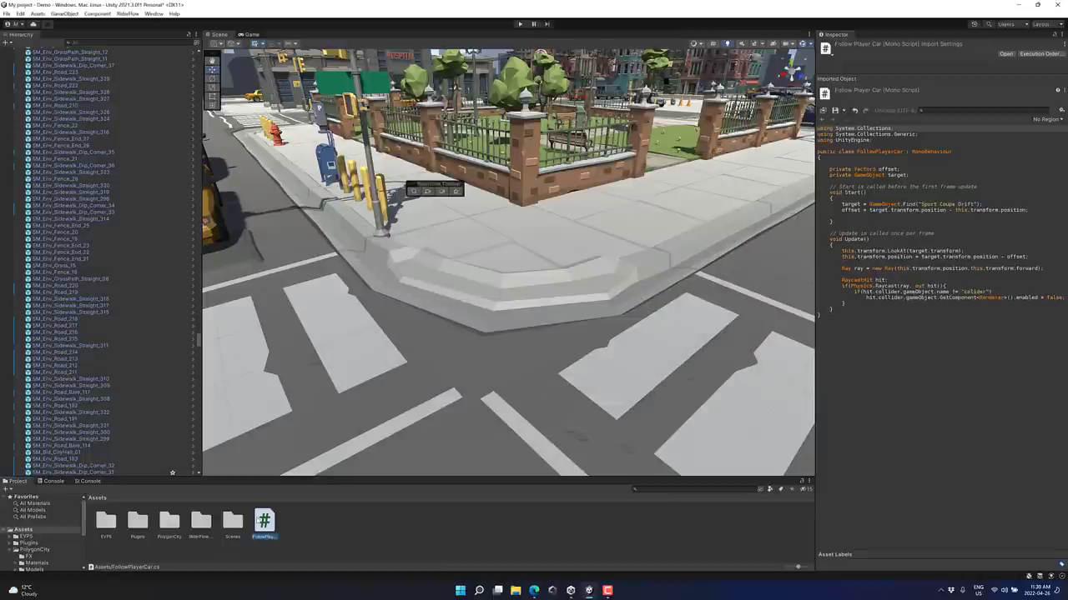
right_click(261, 519)
Step: Reopen FollowPlayerCar, close the code window, and keep the editor's changes at the warning
click(304, 496)
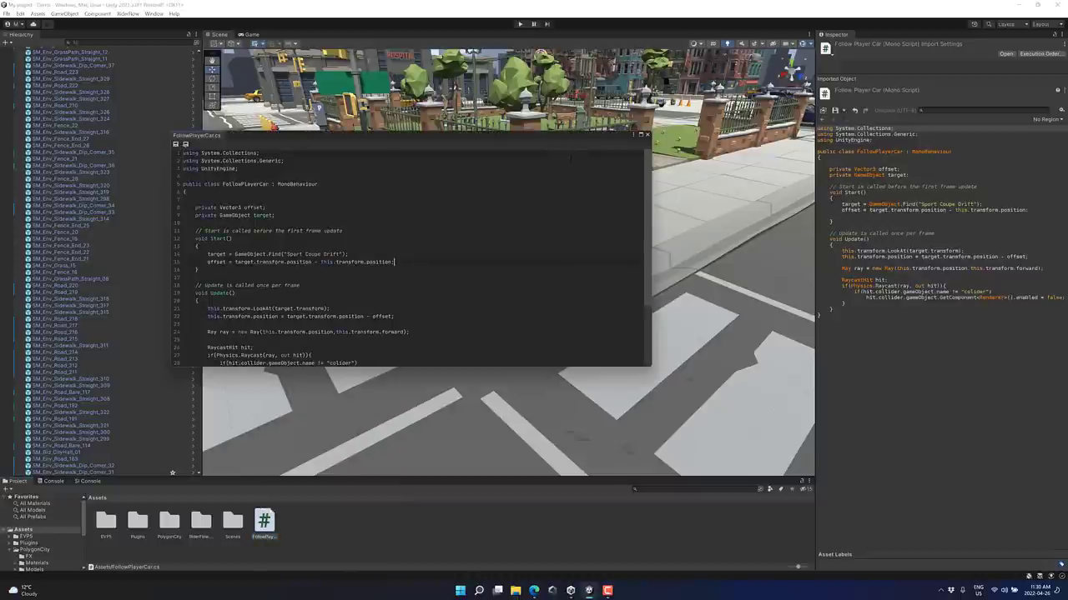
click(648, 134)
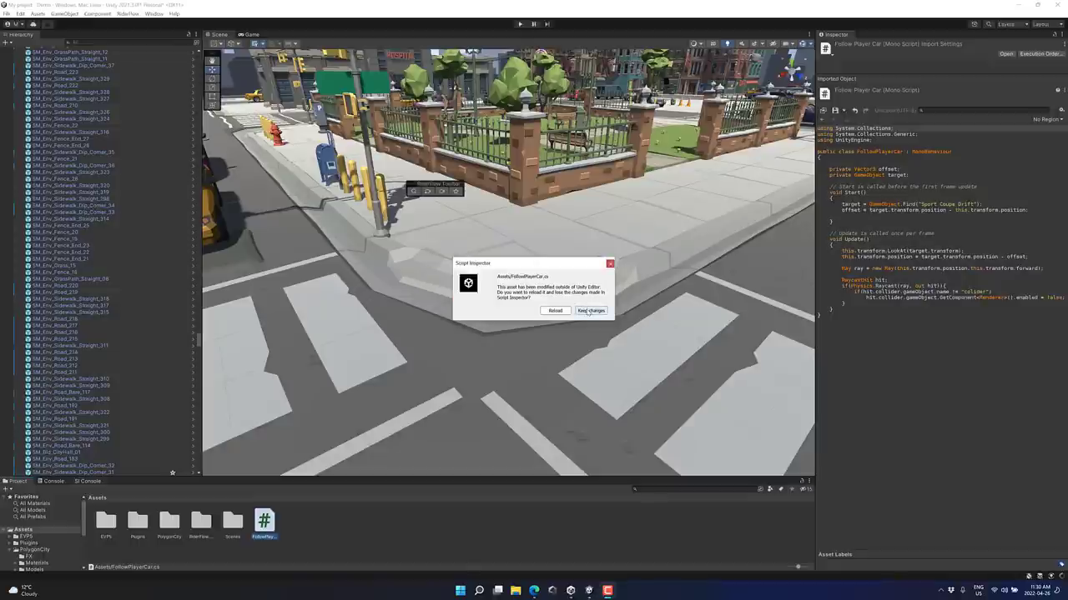
click(590, 310)
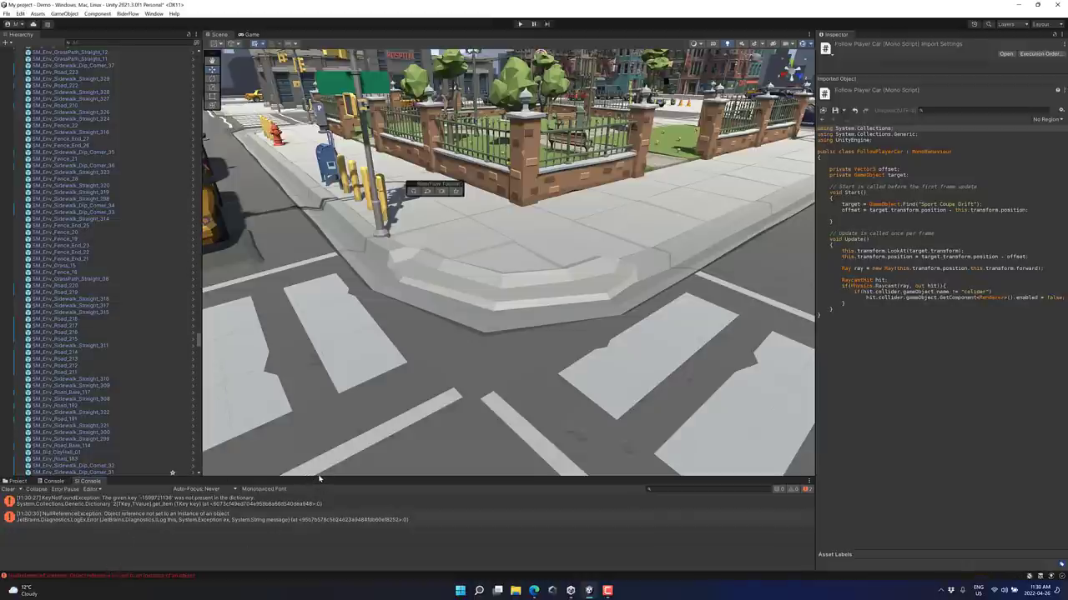
Step: Read the NullReferenceException in an enlarged console, open PolygonCity > Prefabs, and save the script
click(150, 517)
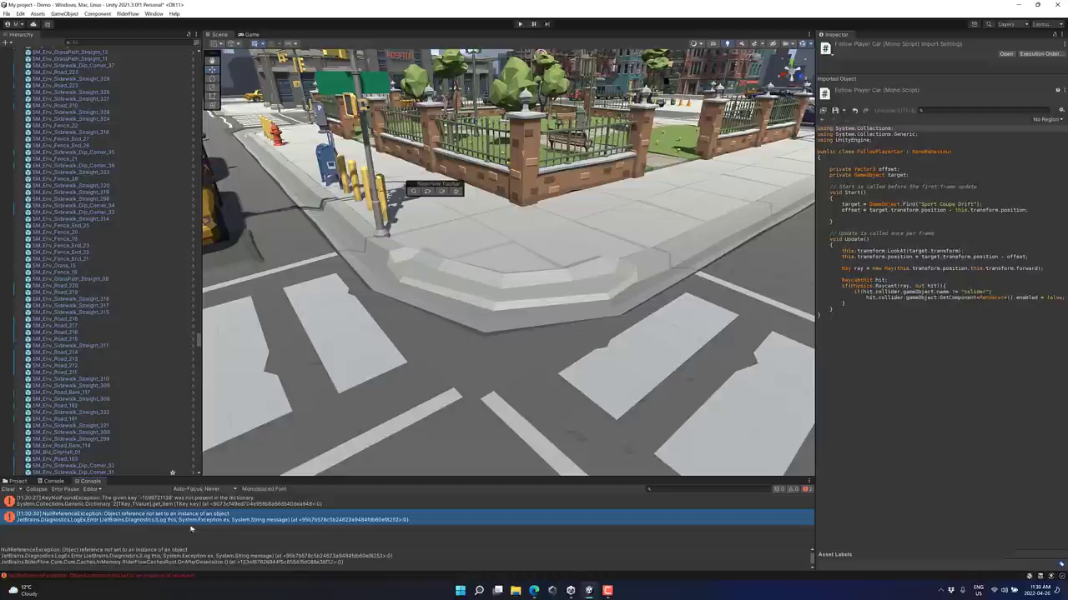
drag(384, 485, 386, 355)
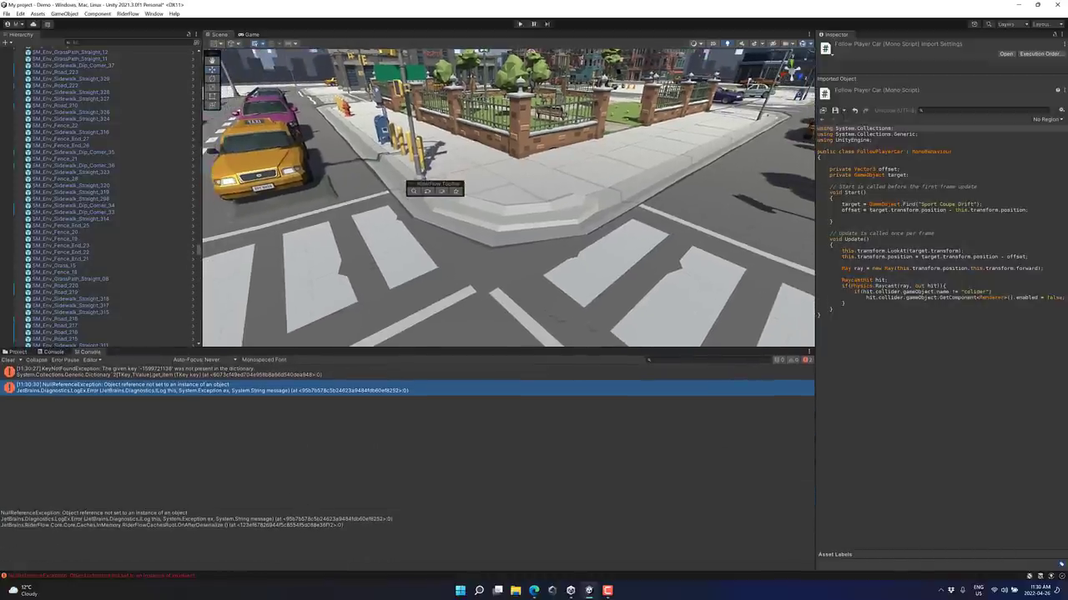
click(17, 351)
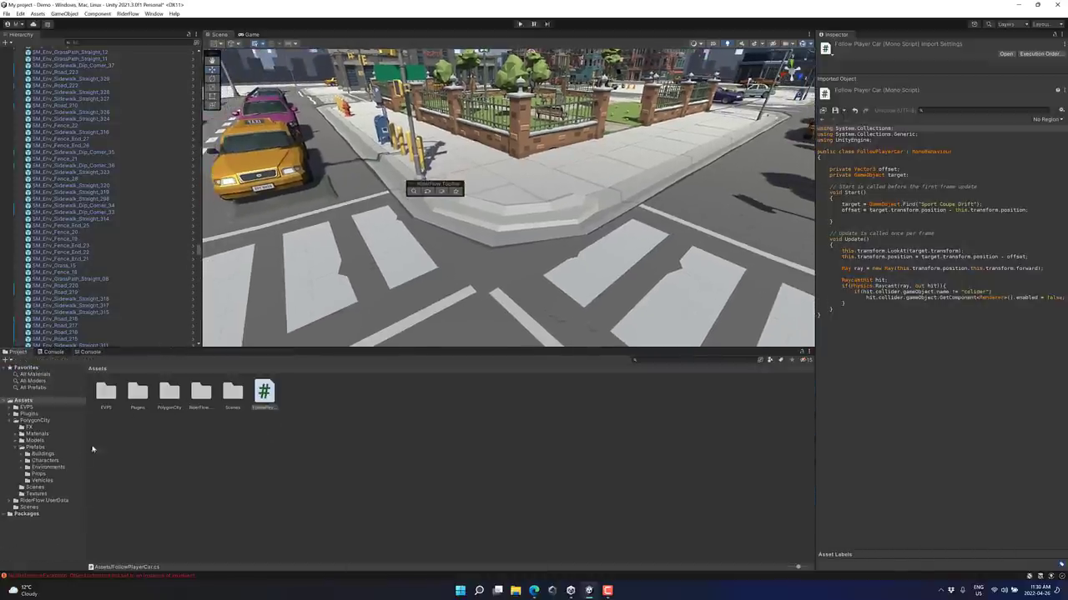
click(33, 420)
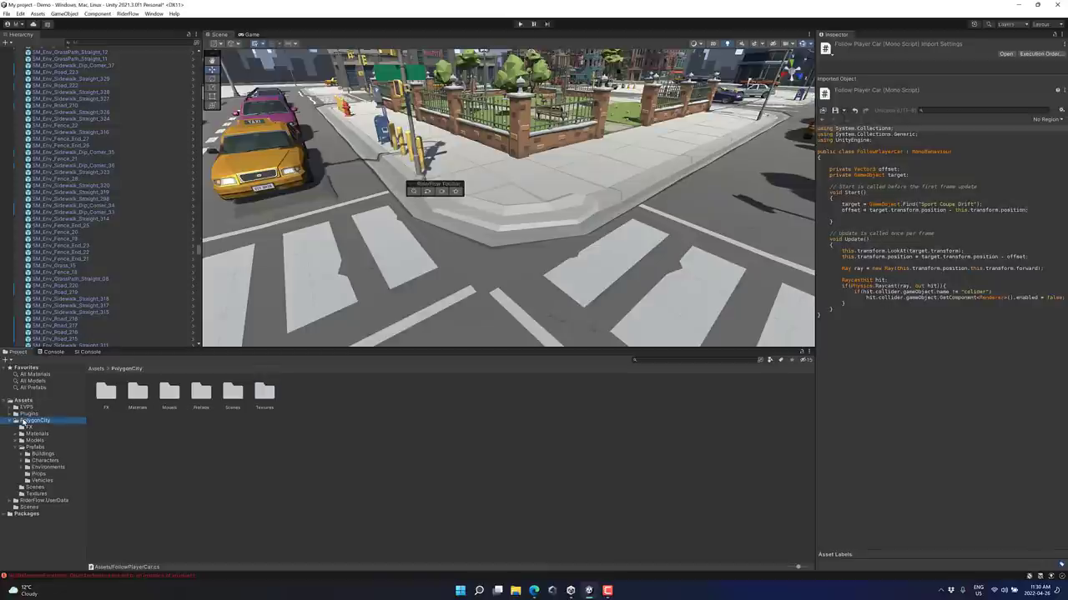
click(205, 400)
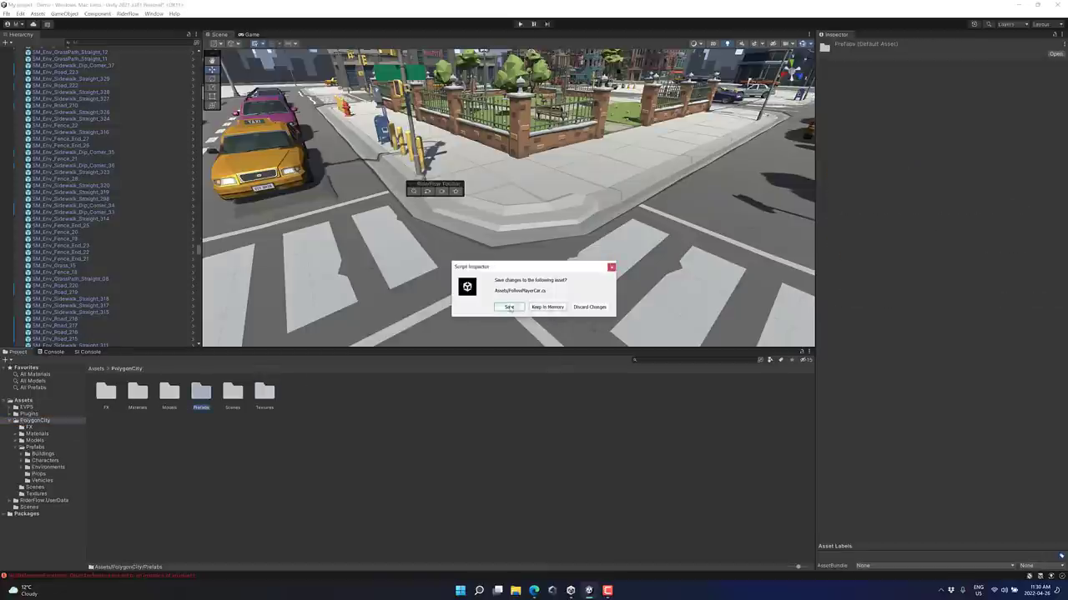
click(509, 306)
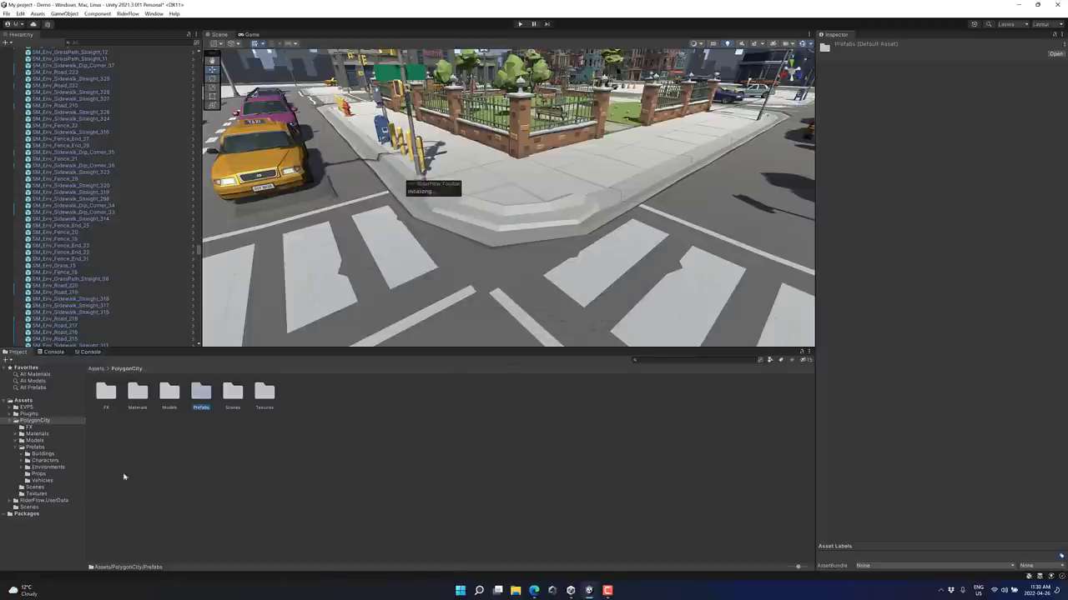
Step: Open Prefabs > Props and show SM_Prop_Hydrant_01's usages in the scene, finding 12 occurrences
double_click(201, 398)
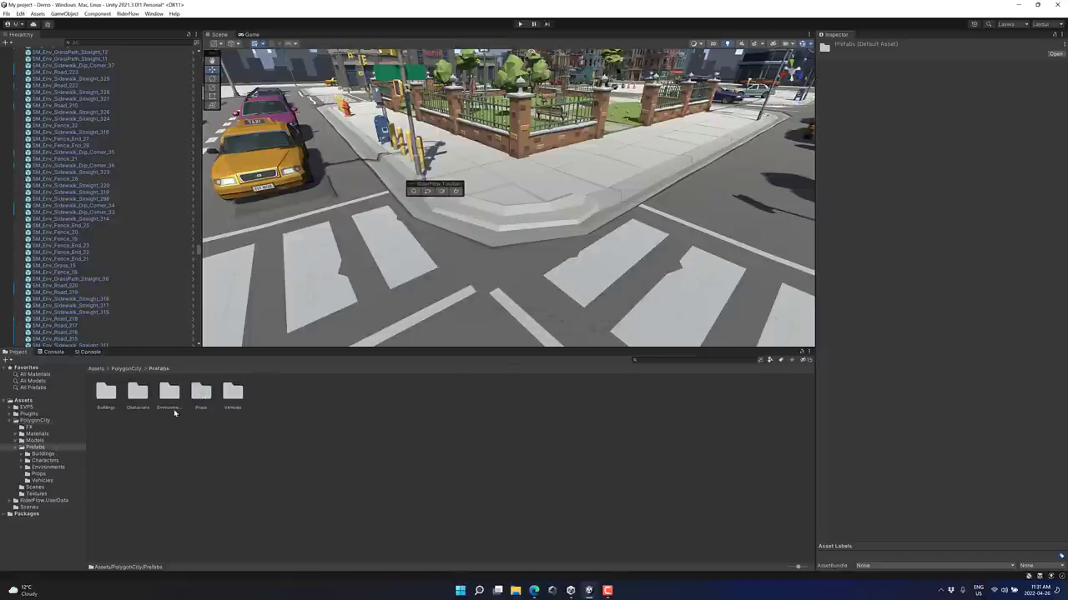
double_click(193, 397)
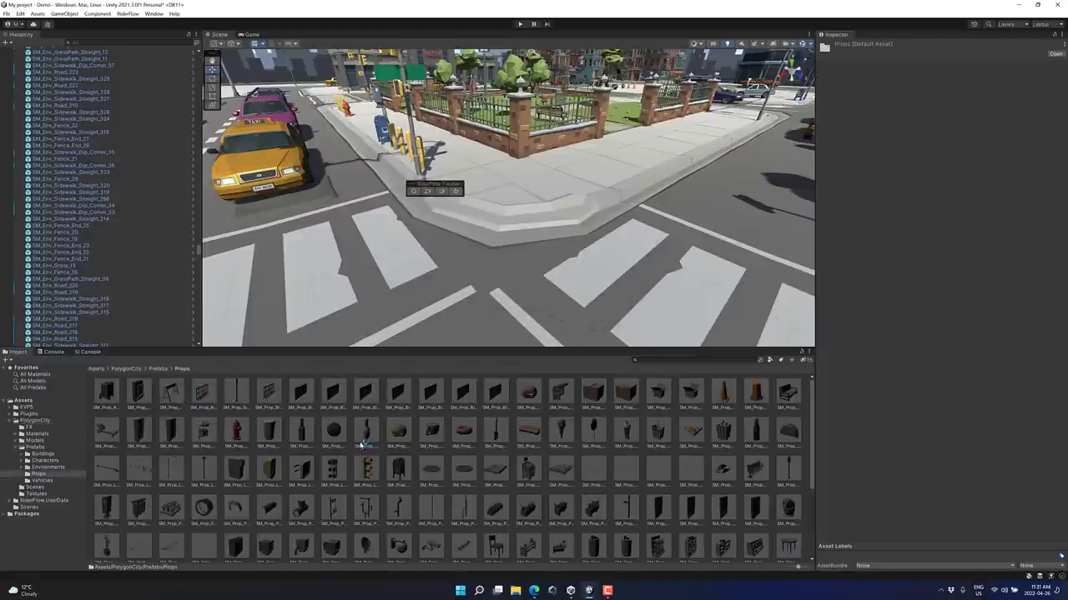
scroll(400, 467, down, 2)
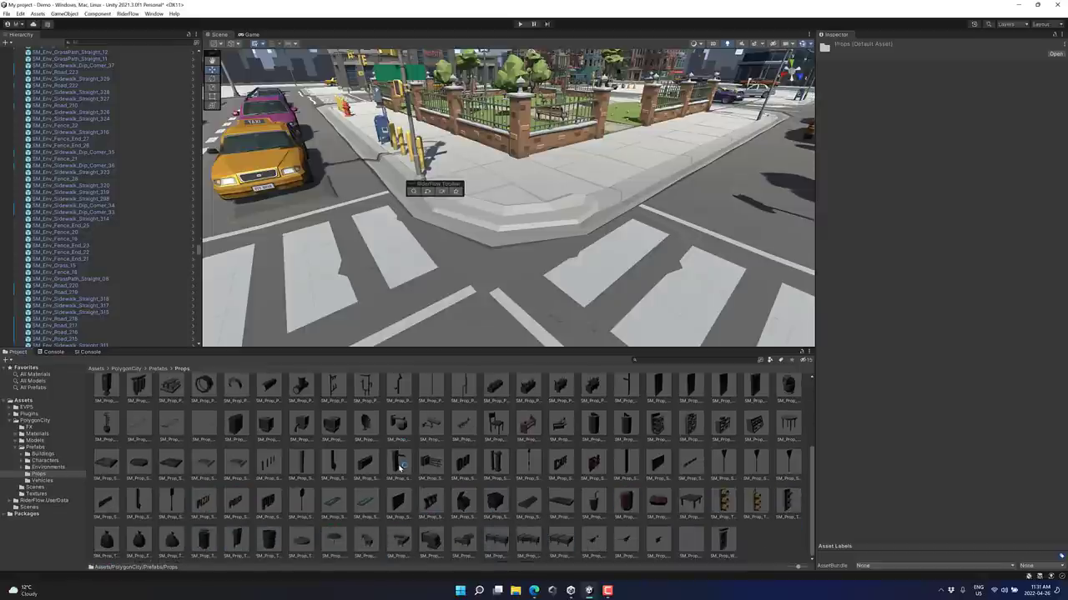
scroll(399, 467, up, 1)
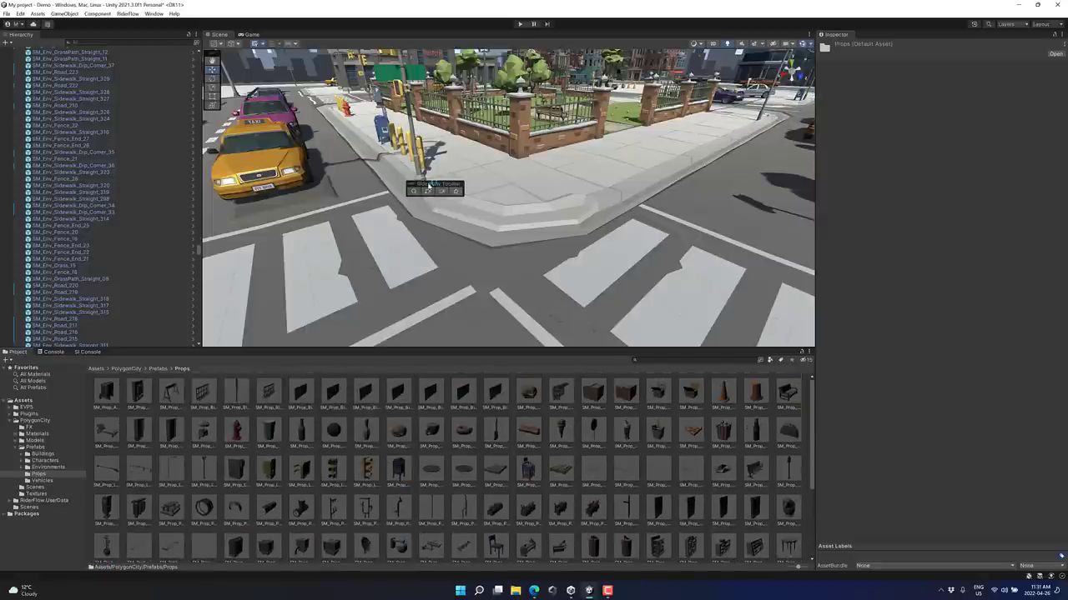
click(235, 432)
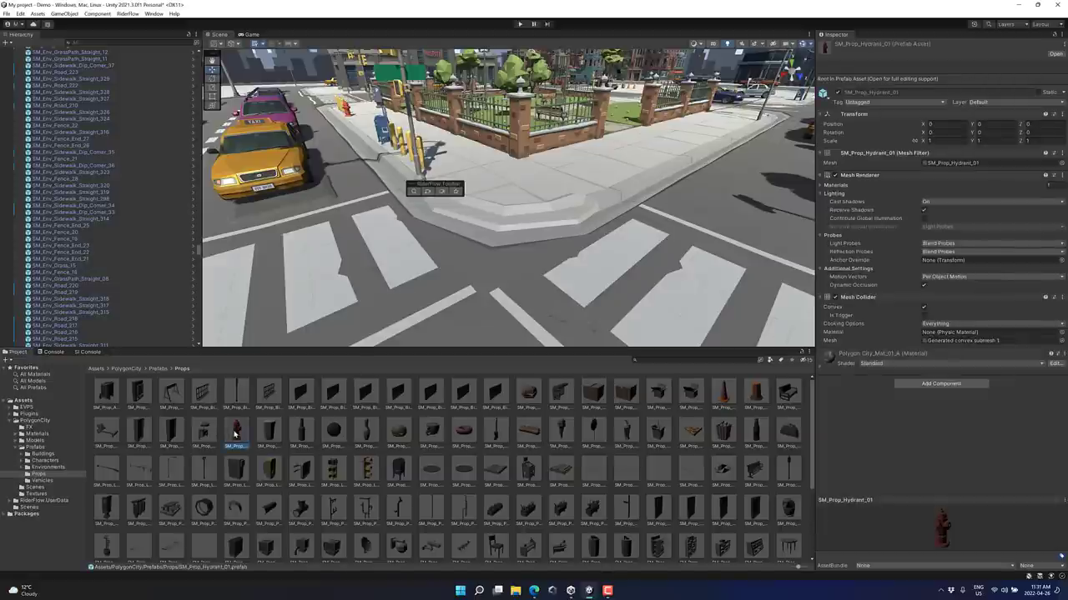
right_click(235, 432)
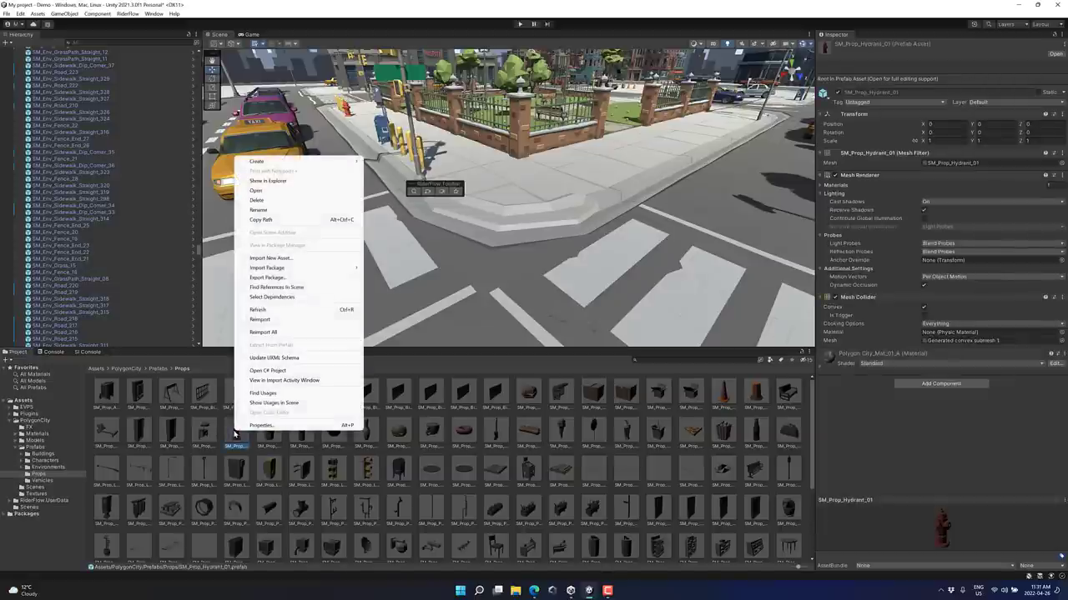
click(272, 404)
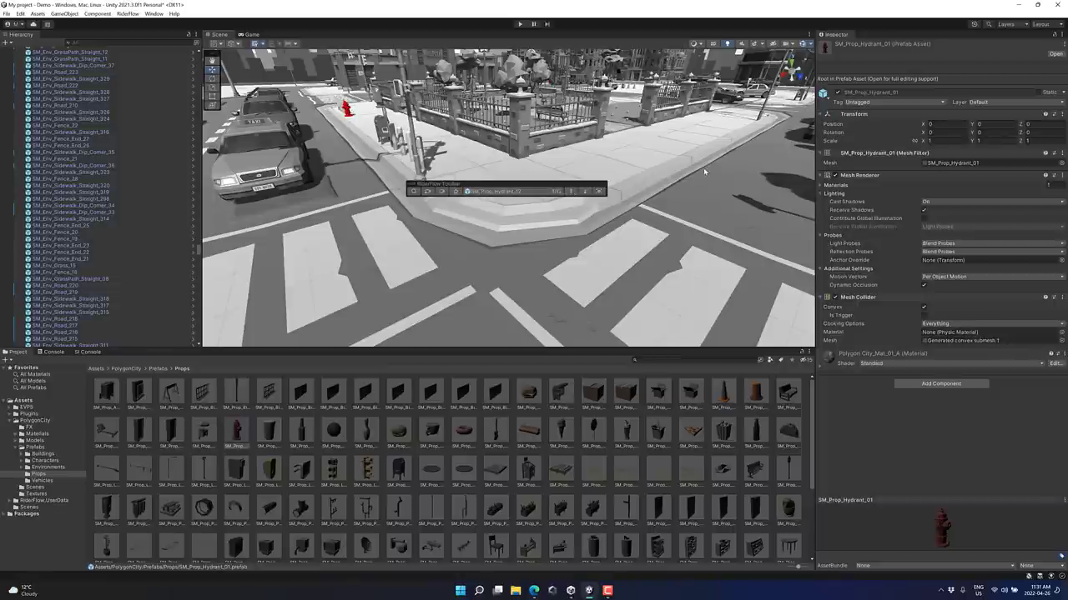
Step: Fly the scene camera lower and across the city toward the tall buildings
right_drag(704, 172, 710, 192)
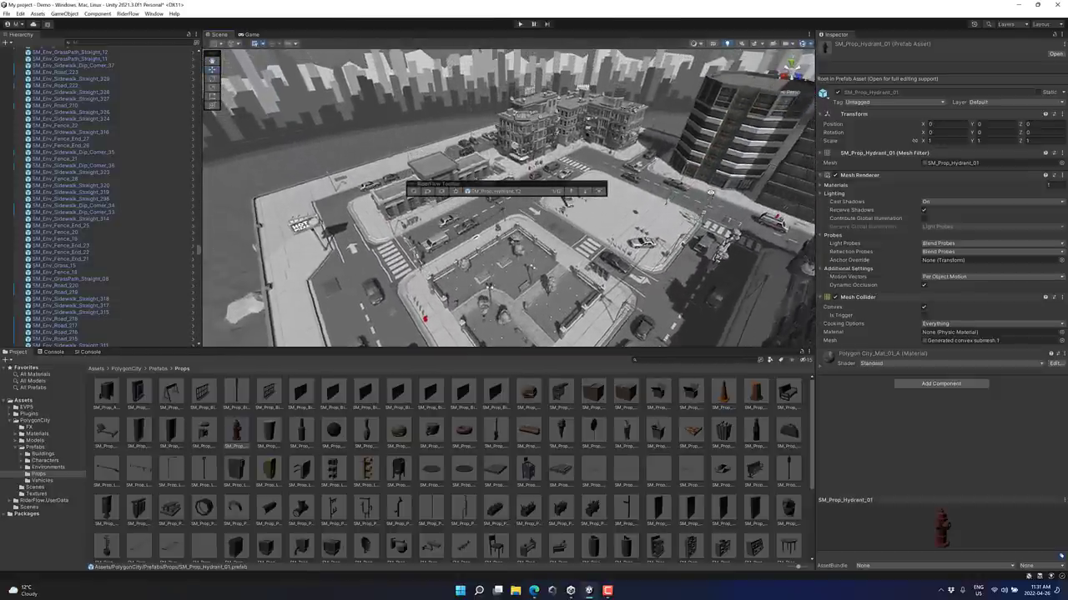
right_drag(531, 170, 633, 173)
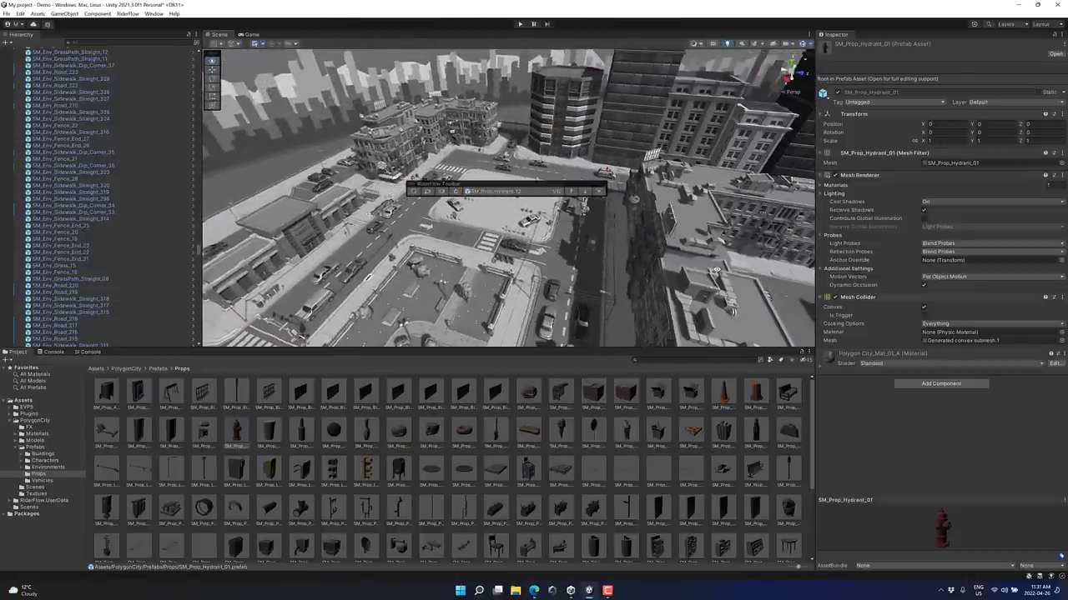
right_drag(582, 207, 907, 195)
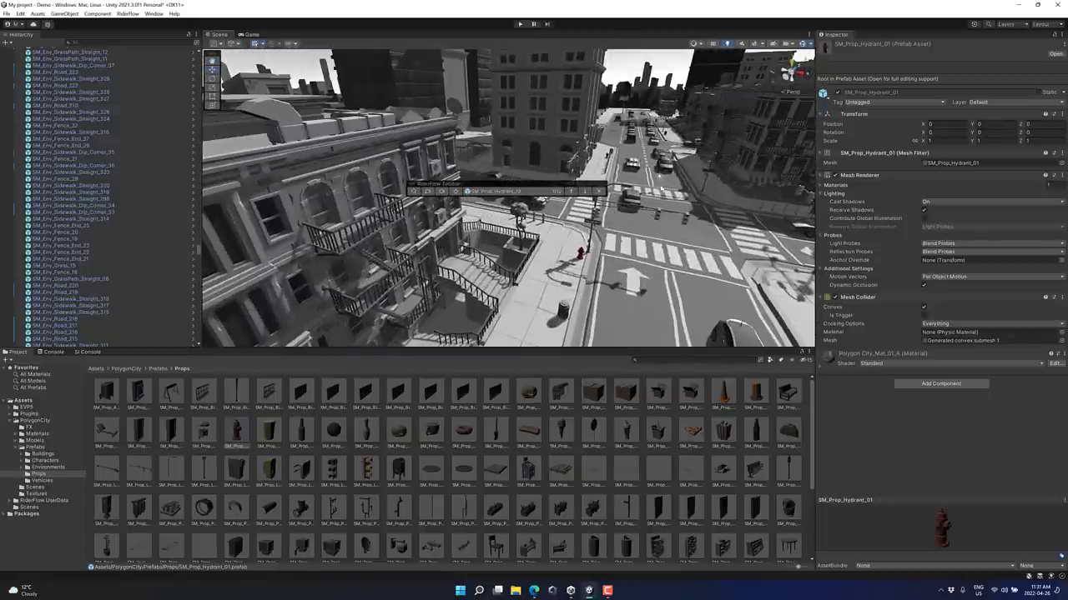
Step: Step back through the hydrant occurrences until SM_Prop_Hydrant_02 is framed
click(573, 192)
click(573, 192)
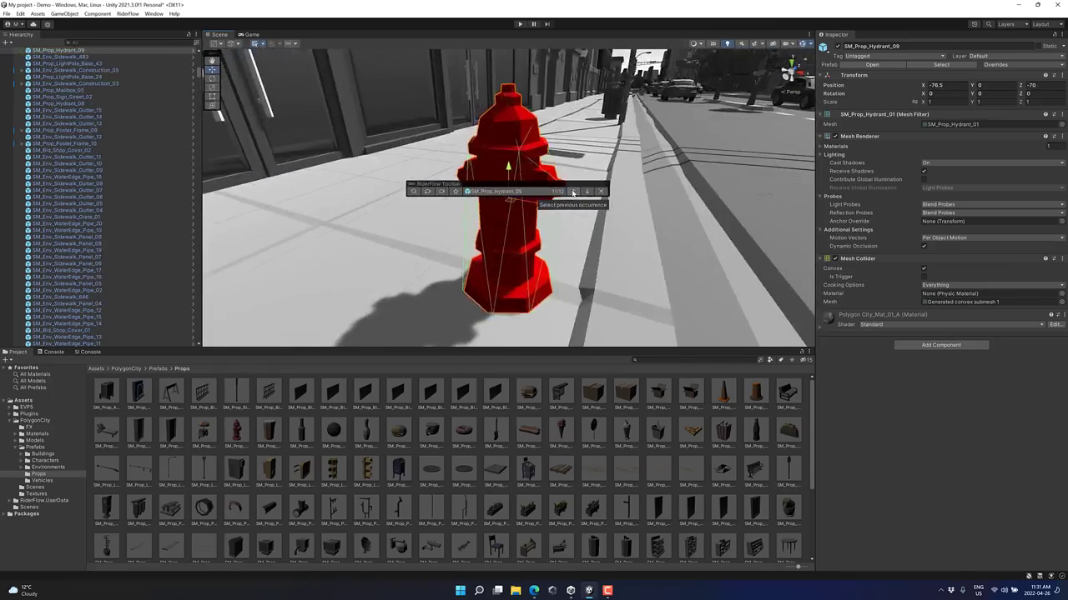
click(573, 192)
click(573, 192)
click(573, 192)
click(573, 192)
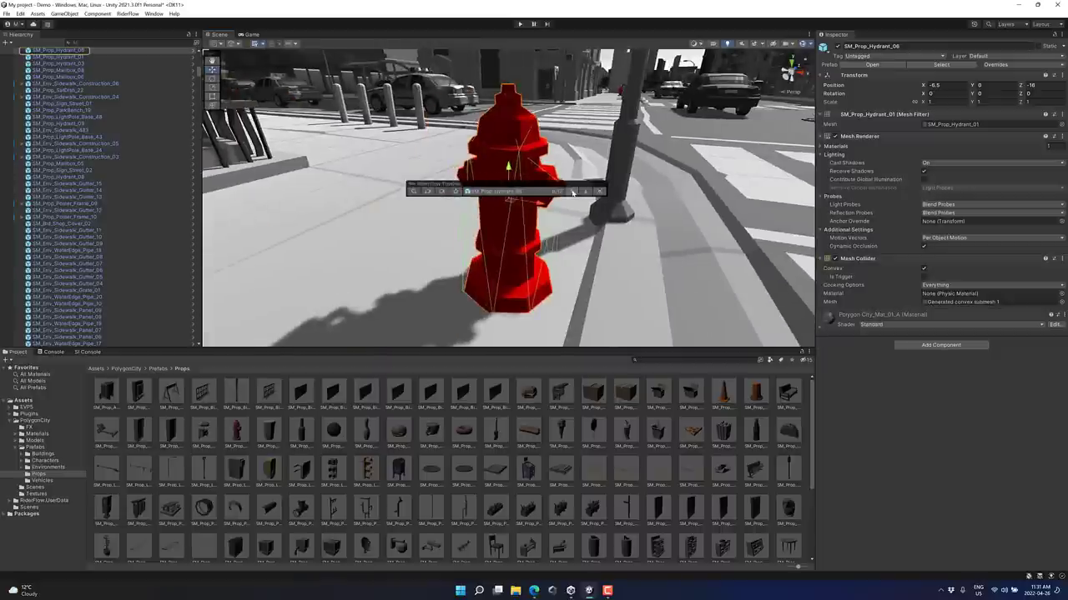
click(573, 191)
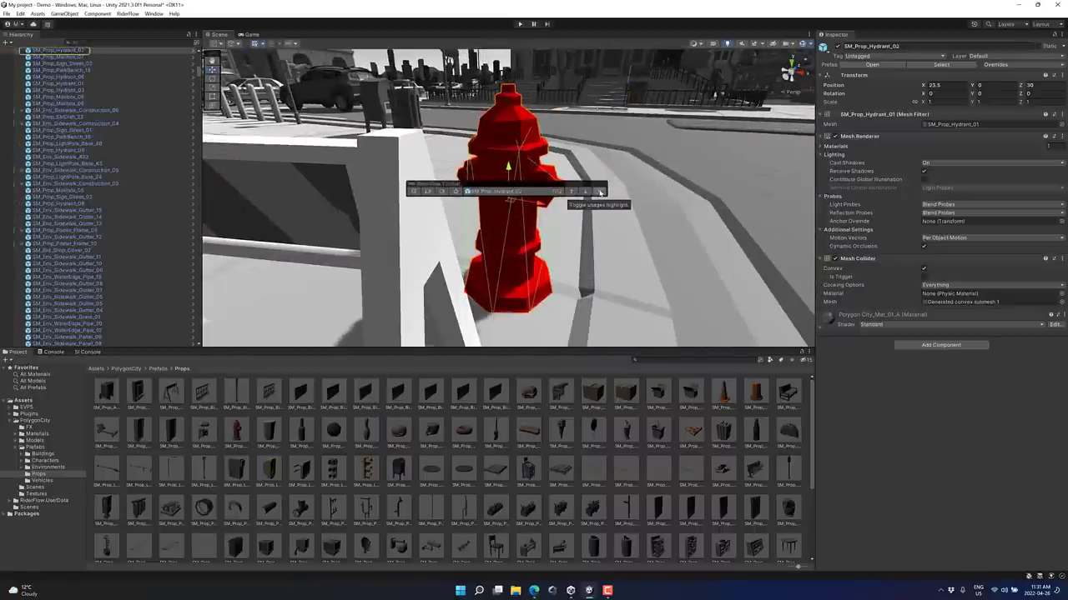
click(599, 192)
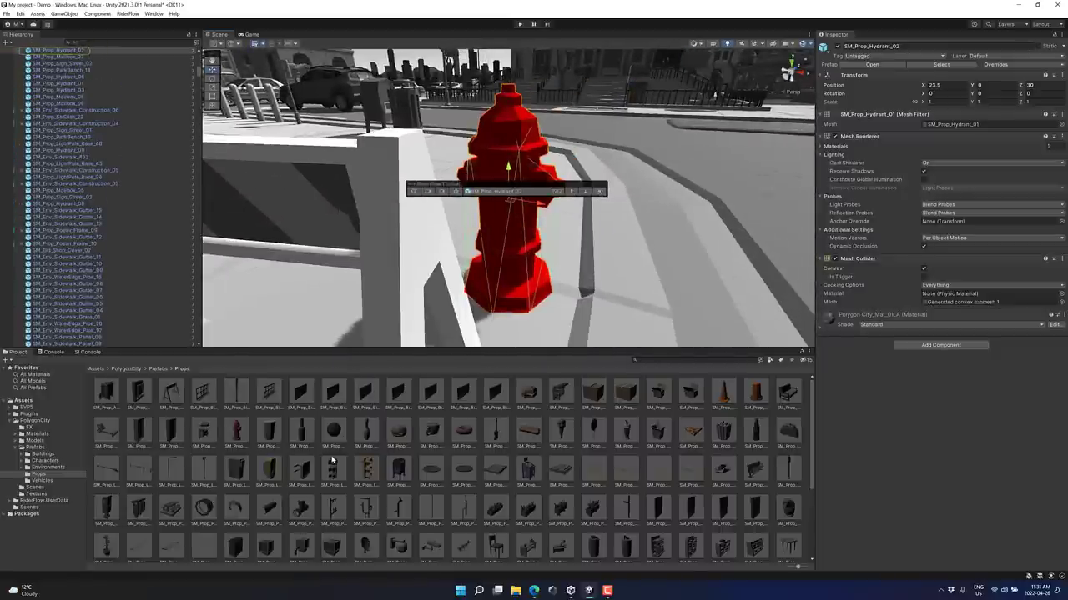
Step: Swap the SM_Prop_Hydrant_02 hydrant for a traffic cone asset using Replace with..
right_click(488, 248)
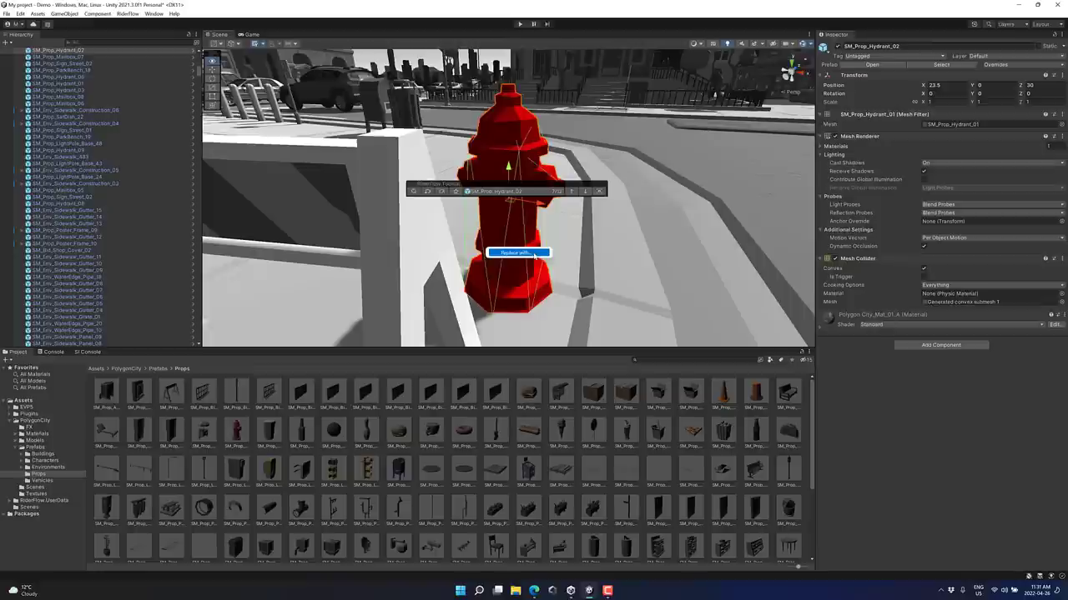
click(529, 253)
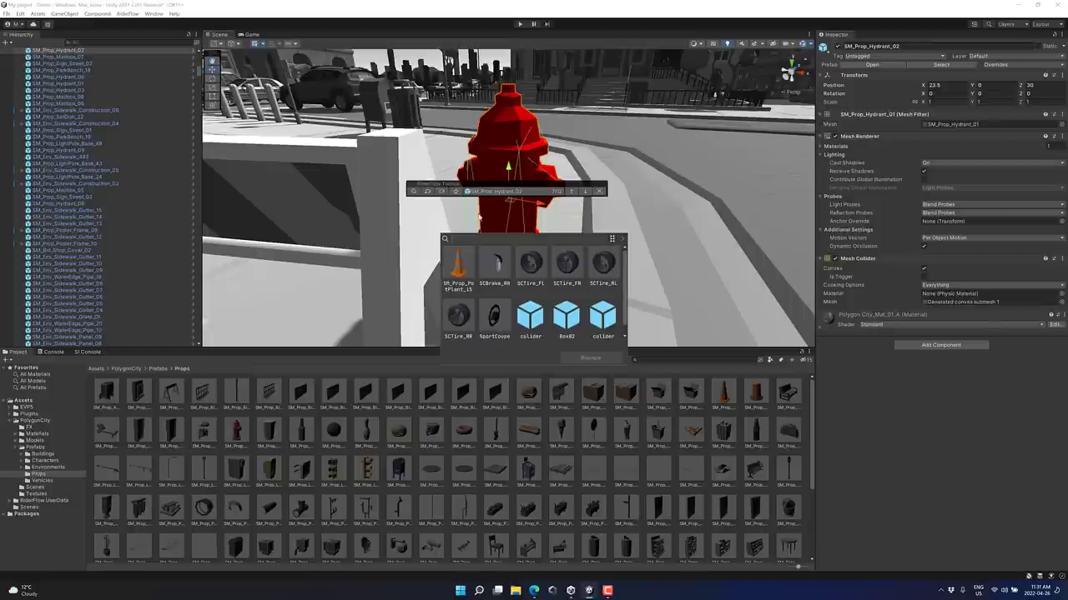
click(457, 265)
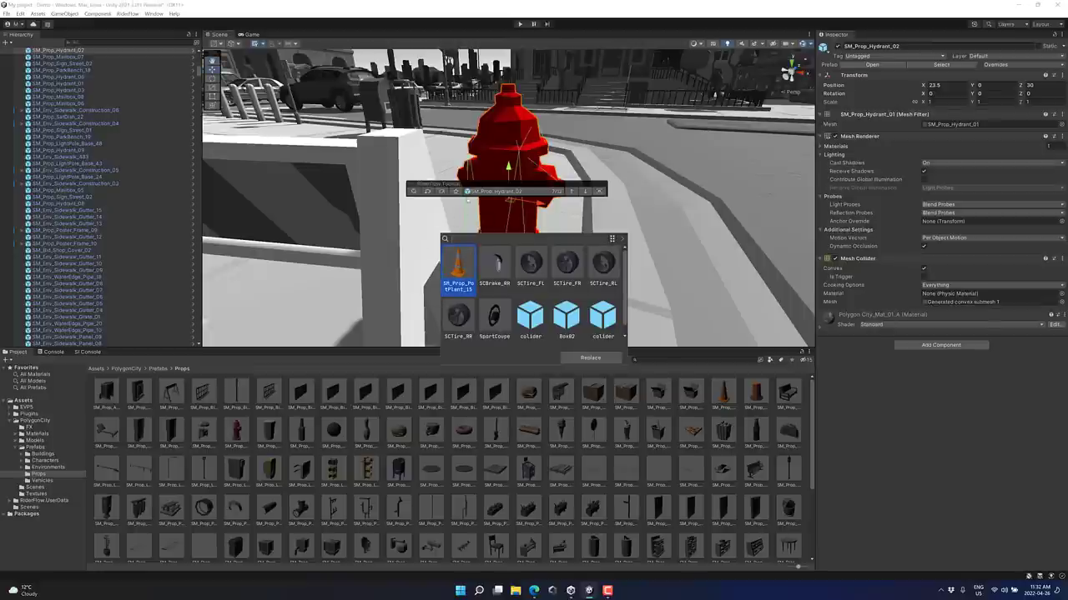
click(584, 358)
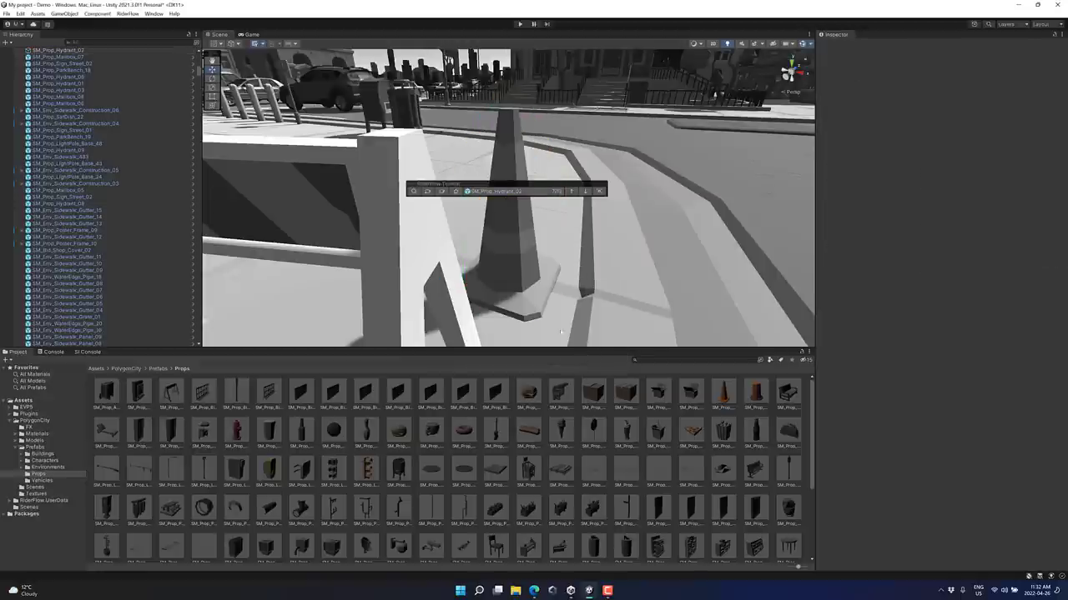
right_drag(575, 216, 525, 167)
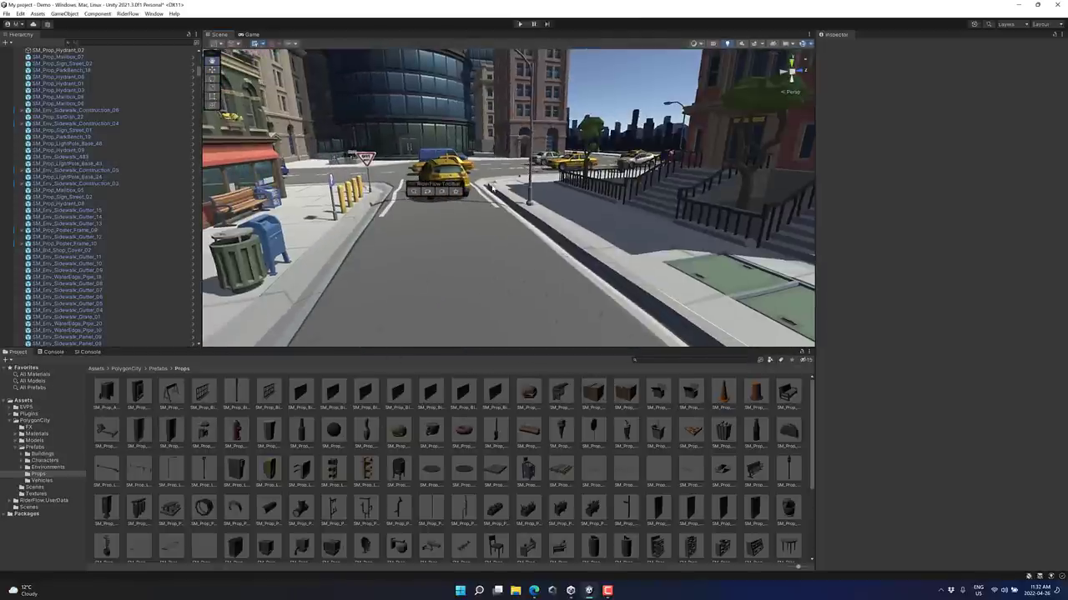
Step: Search everywhere for 'hydr' and select the SM_Prop_Hydrant_01.prefab result
key(shift)
key(shift)
text(FX)
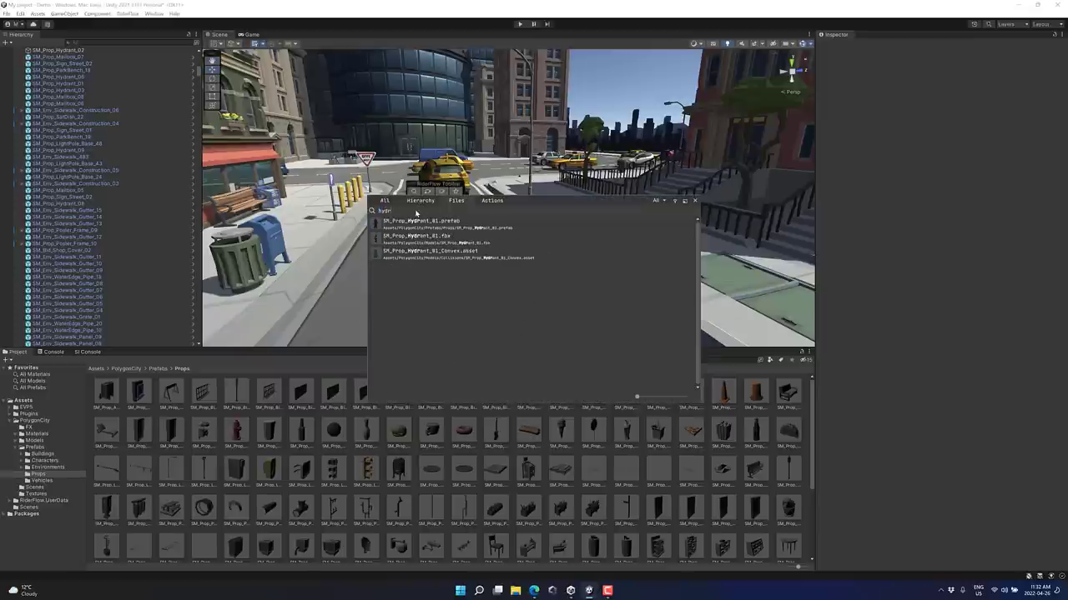
click(409, 225)
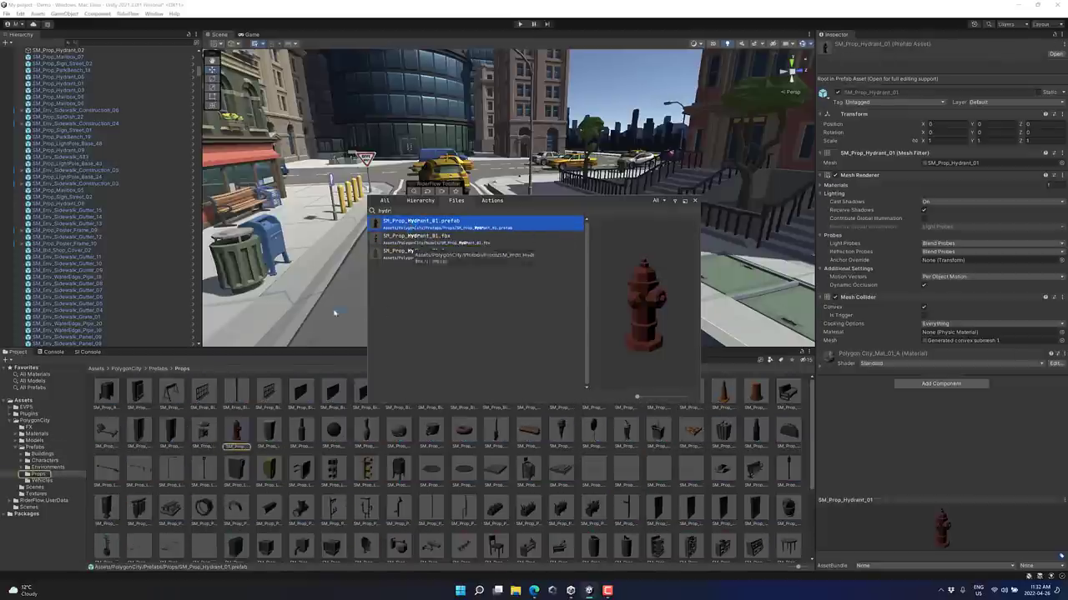
Step: Run Find Usages on the SM_Prop_Hydrant_01 prefab, then return to the Props folder
right_click(237, 426)
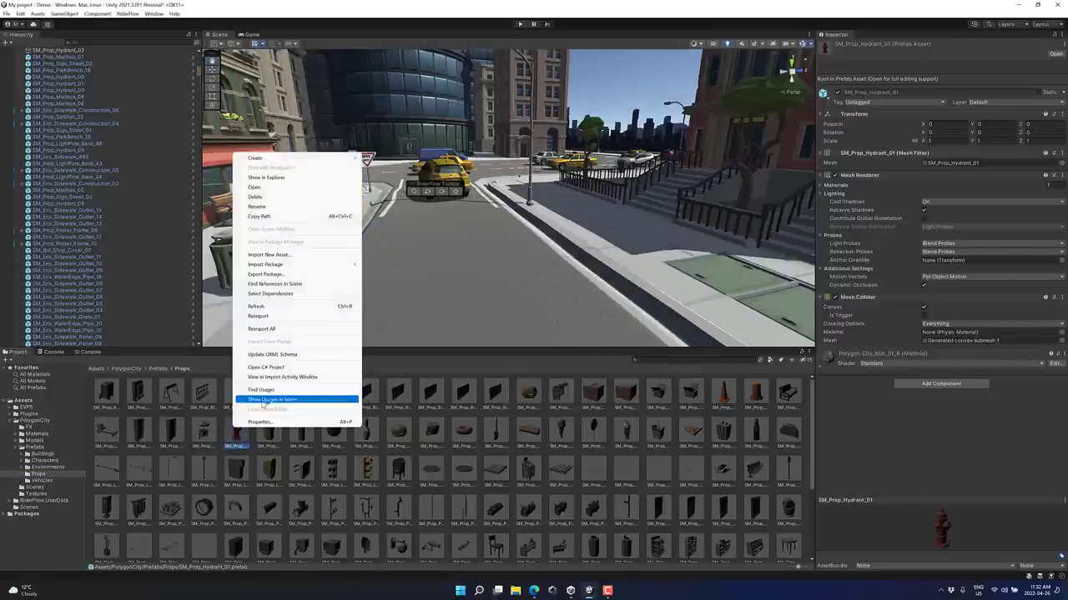
click(261, 389)
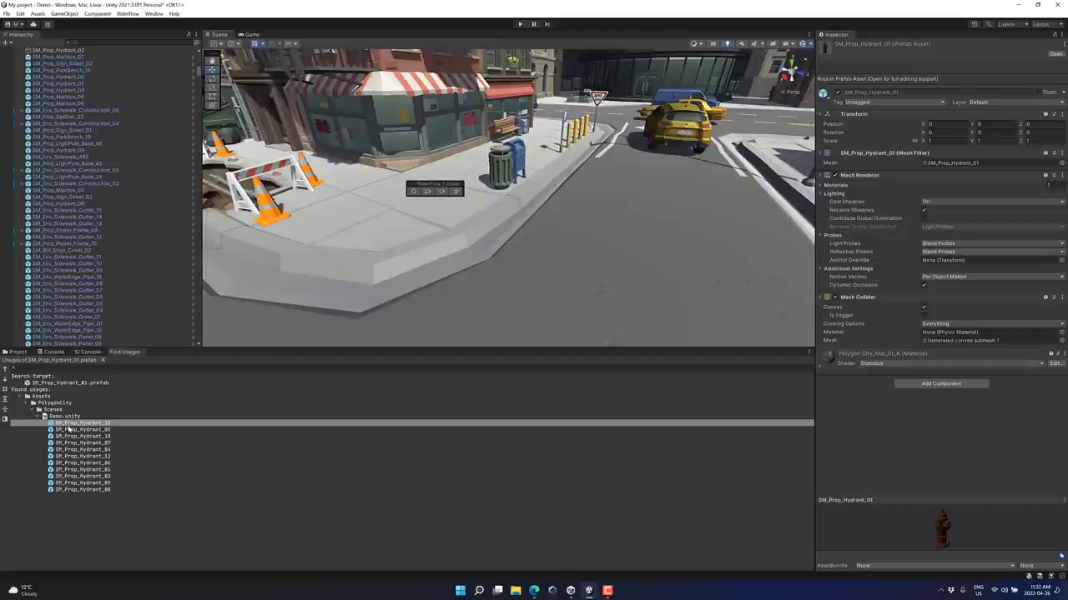
click(16, 352)
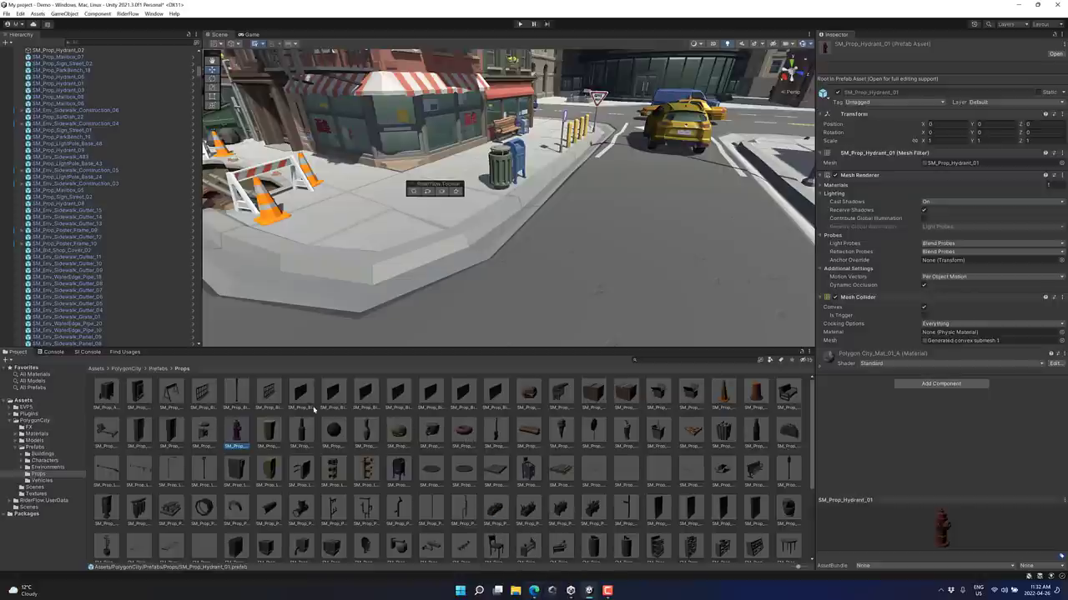
Step: Open FollowPlayerCar.cs from the Assets folder in the floating code editor, then close it
click(24, 401)
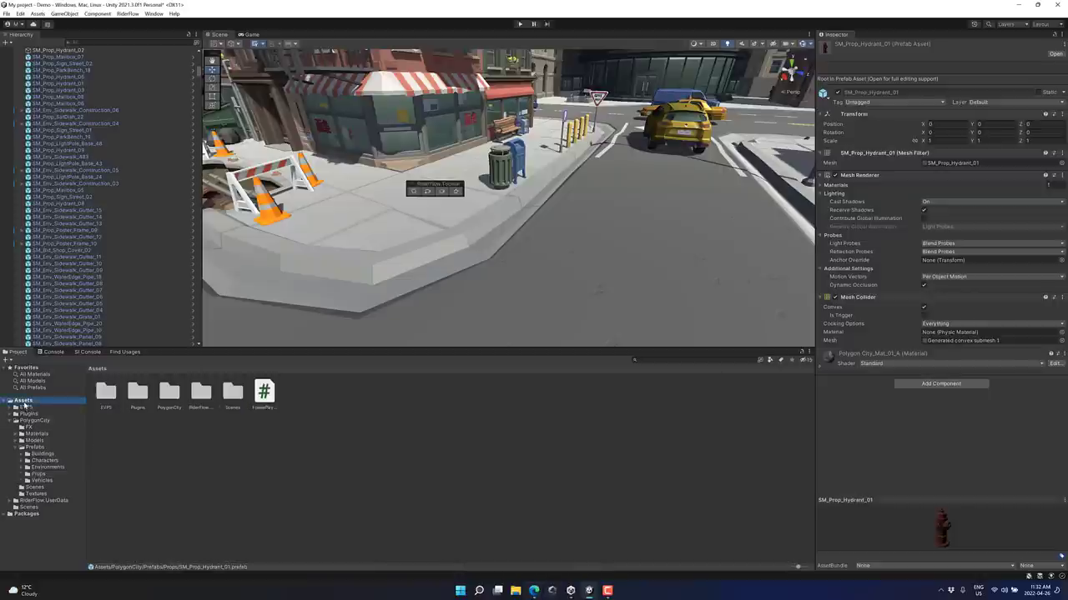
click(266, 393)
right_click(270, 392)
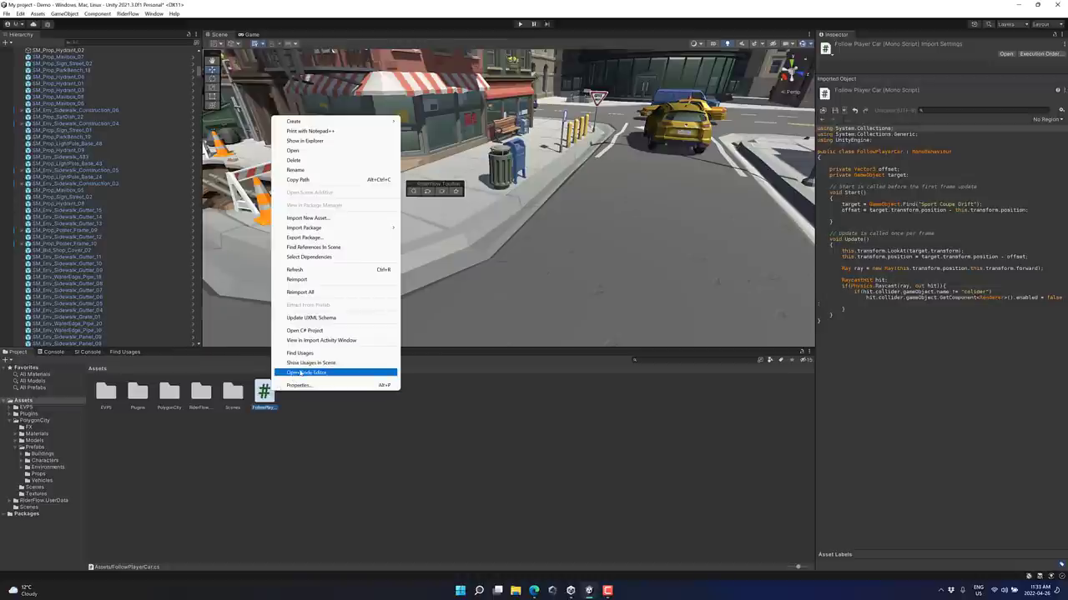
click(307, 373)
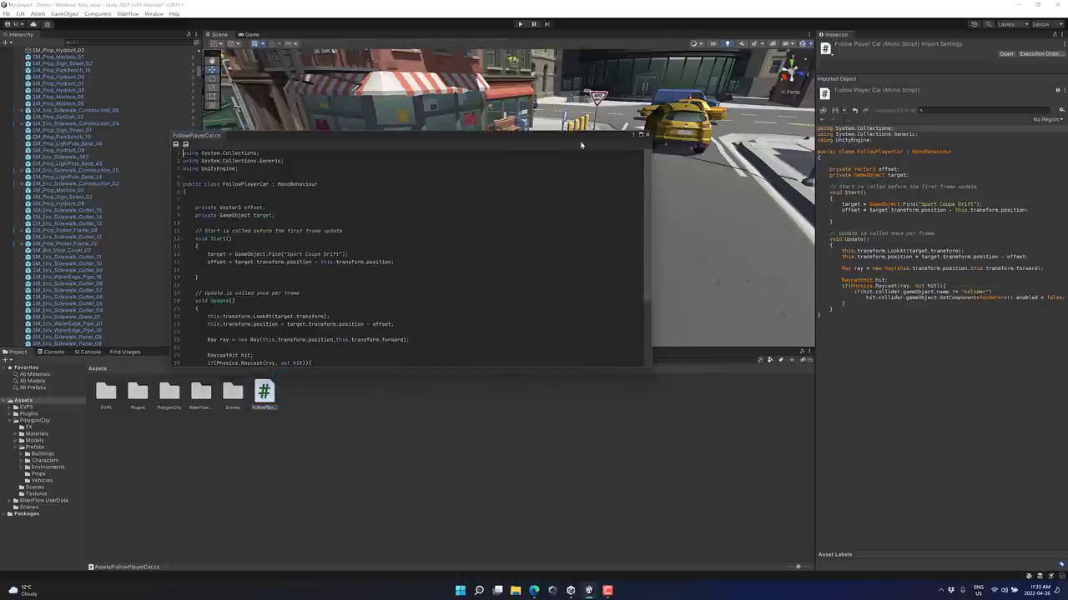
click(647, 135)
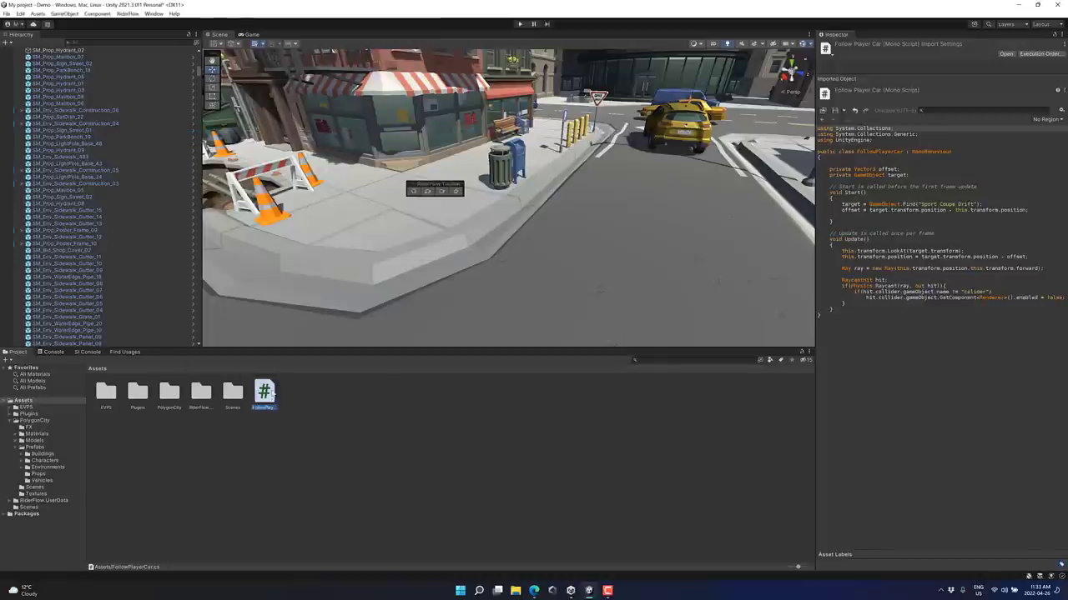
Step: Reopen FollowPlayerCar.cs in the built-in editor to look at MonoBehaviour, then close it
double_click(271, 391)
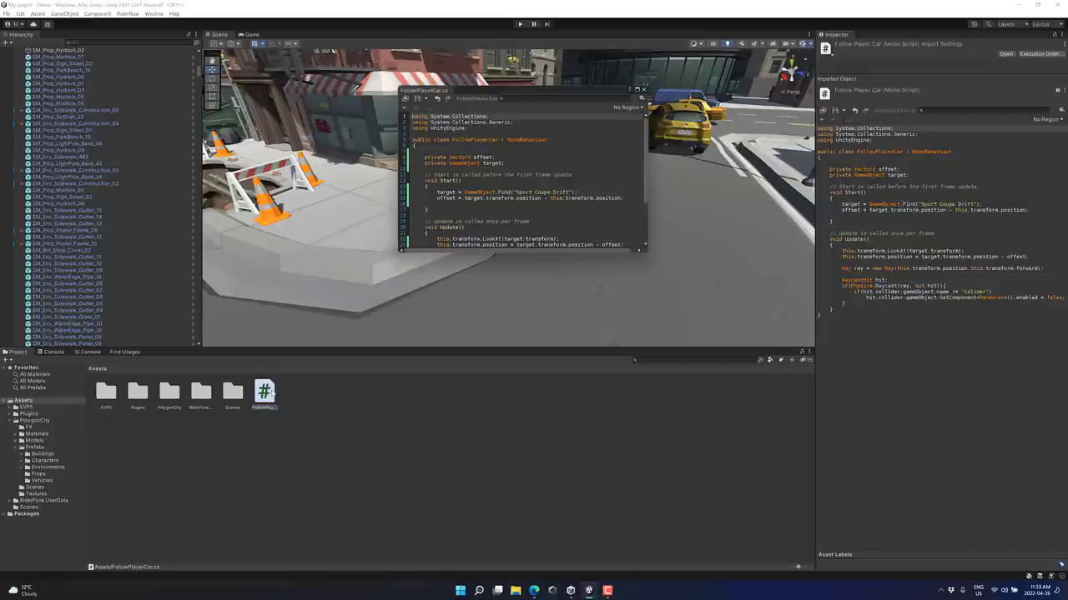
mouse_move(527, 141)
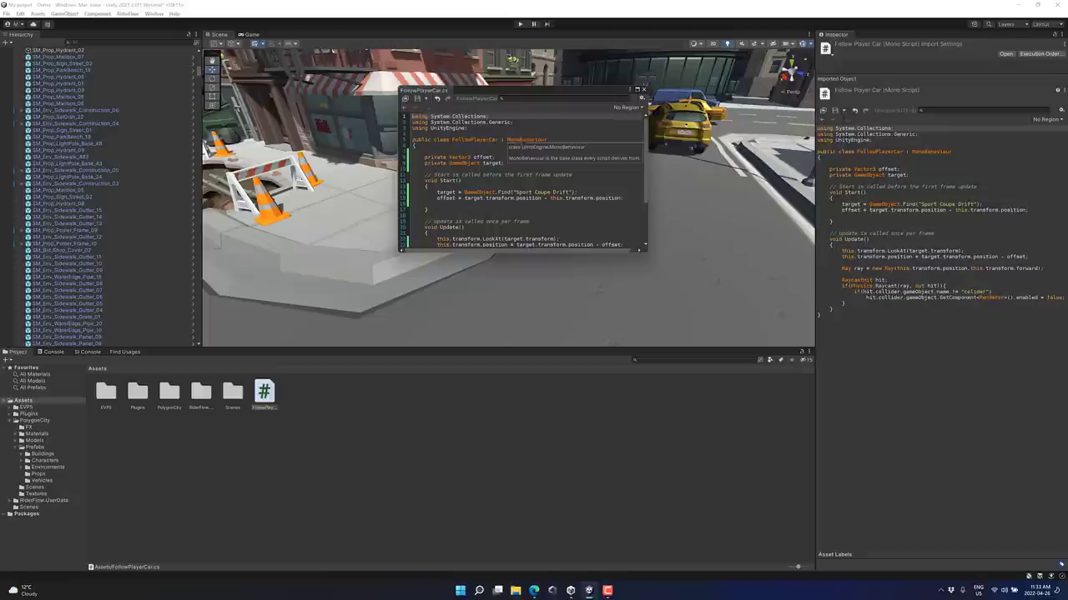
click(643, 89)
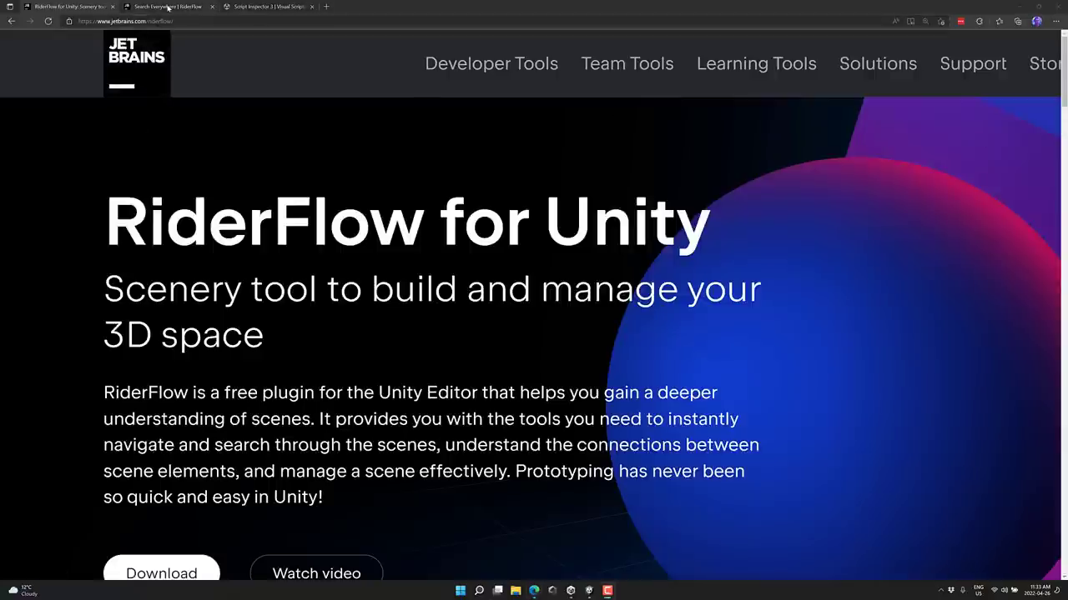
Step: Show the Search Everywhere docs full screen and open the Find Usages page
key(ctrl+Tab)
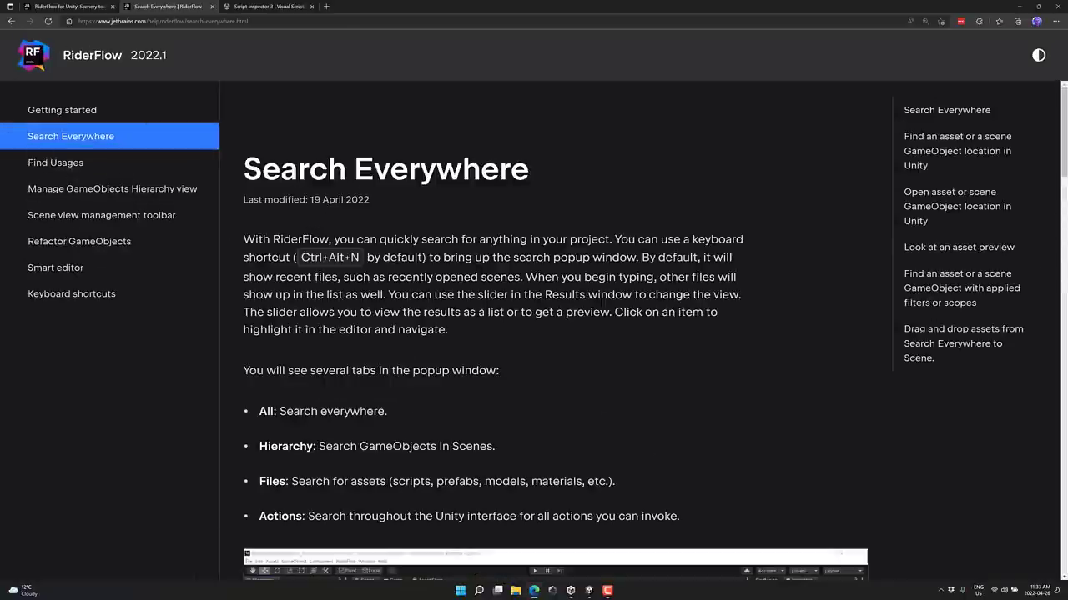
key(F11)
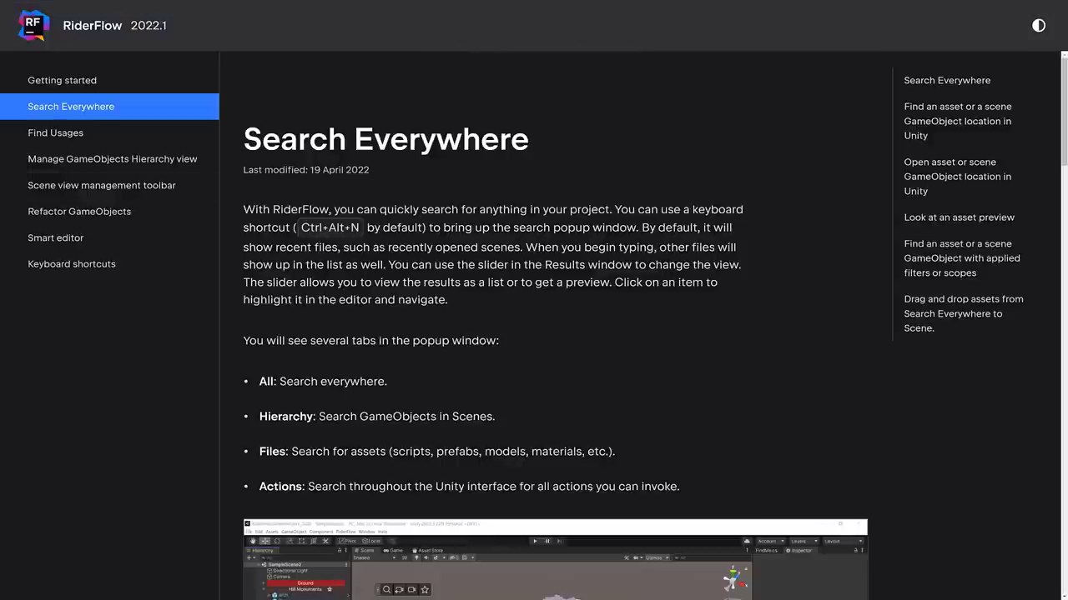
scroll(636, 496, down, 5)
scroll(636, 495, up, 6)
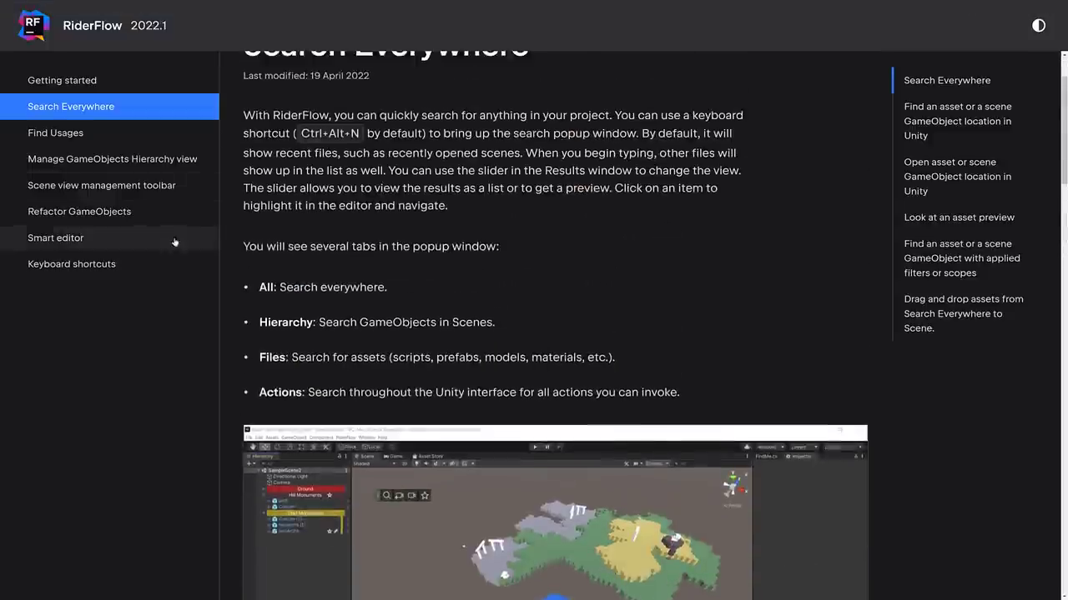
click(76, 132)
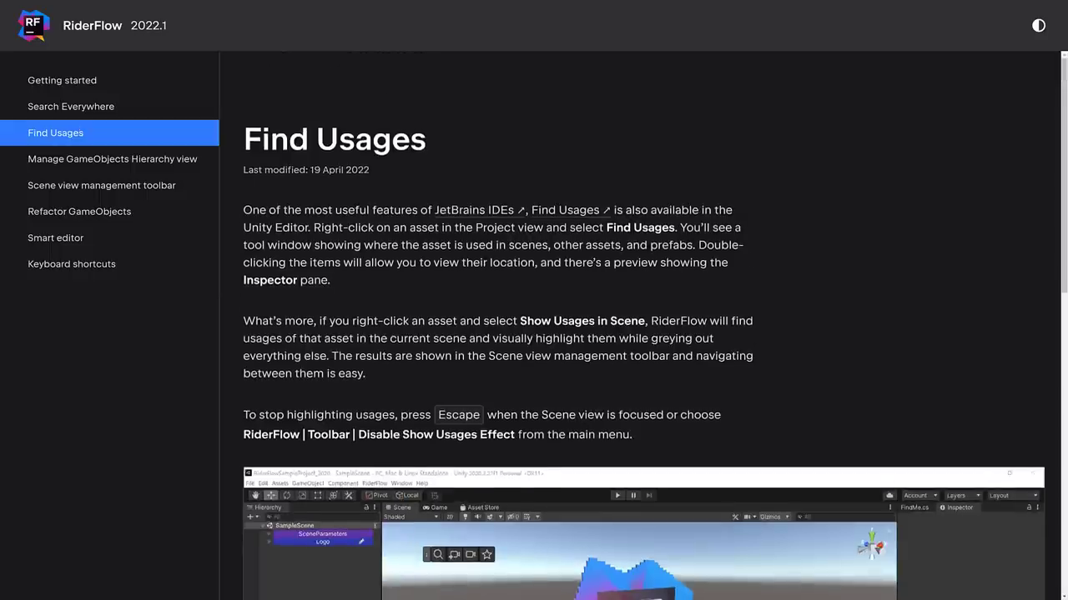
scroll(77, 158, down, 3)
scroll(78, 181, up, 1)
Step: Browse the Hierarchy view, Scene view toolbar and Refactor GameObjects documentation pages
click(78, 163)
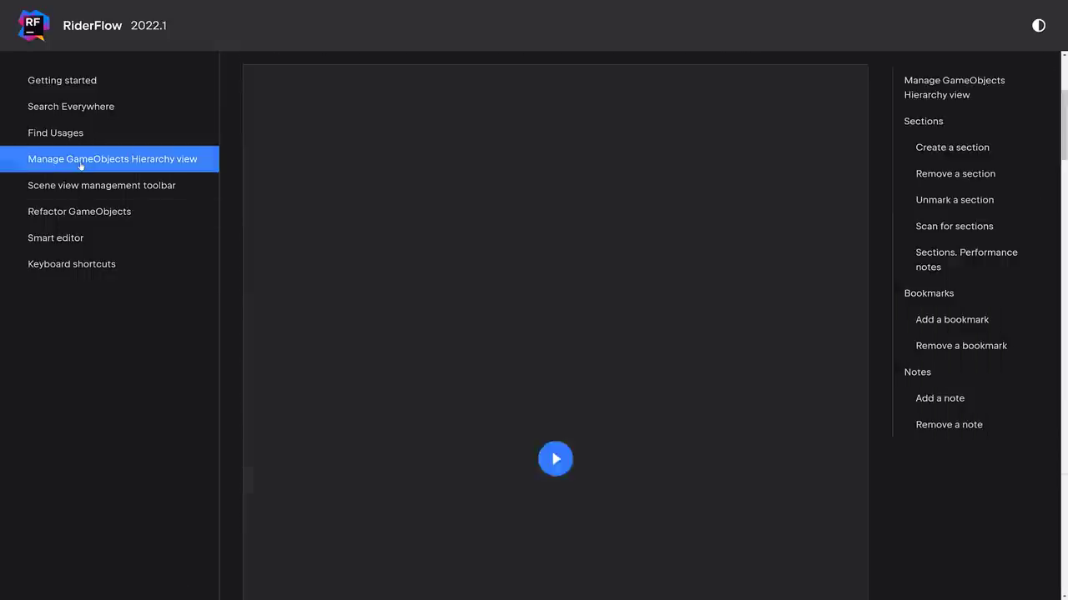
scroll(577, 271, down, 2)
scroll(577, 271, down, 1)
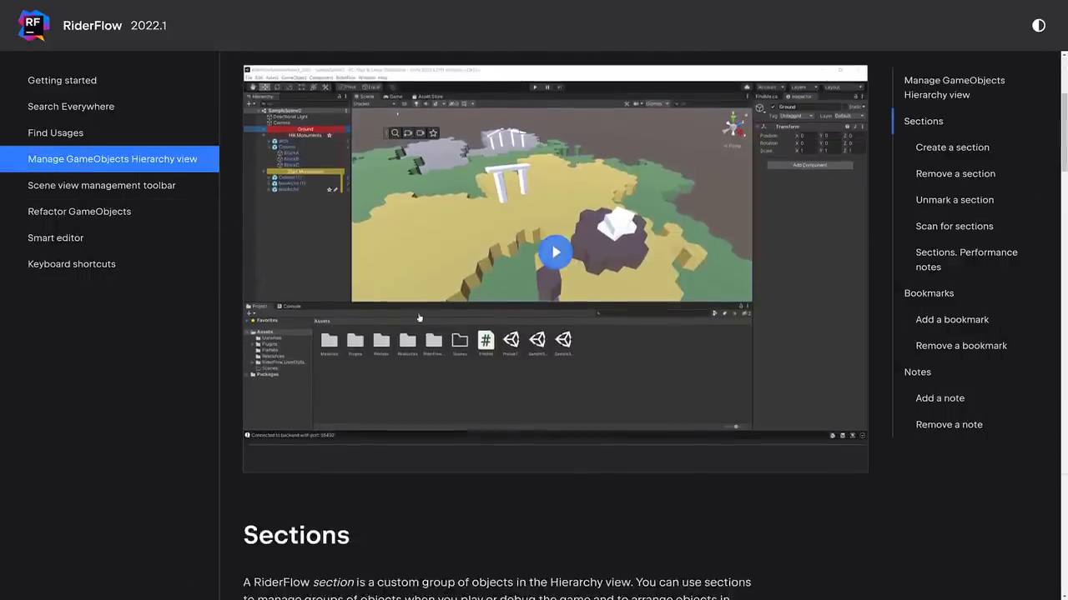
scroll(332, 267, up, 1)
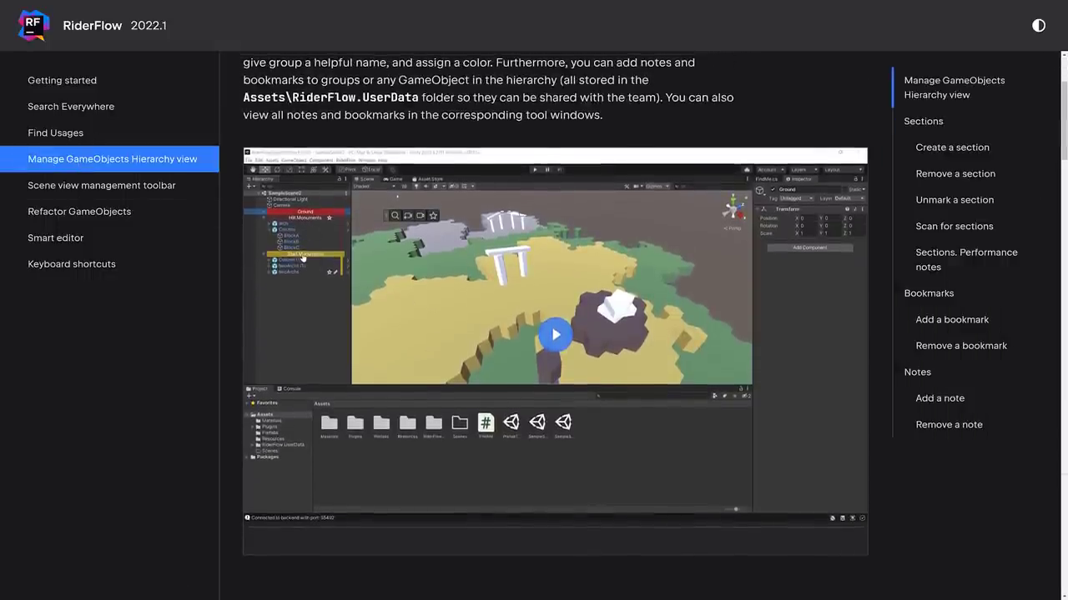
scroll(303, 259, up, 1)
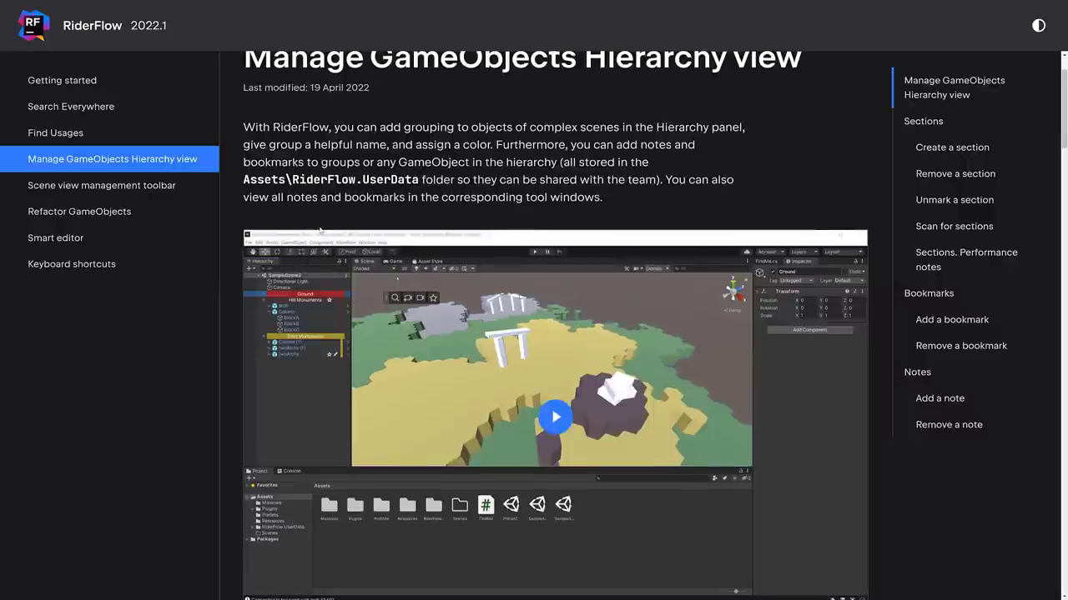
click(119, 197)
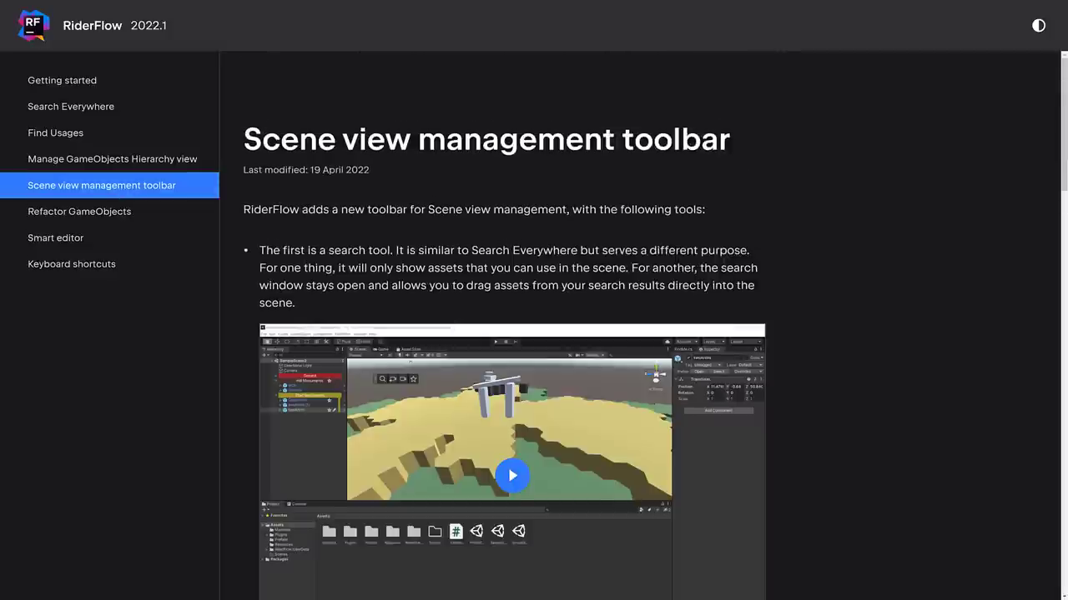
scroll(575, 321, down, 1)
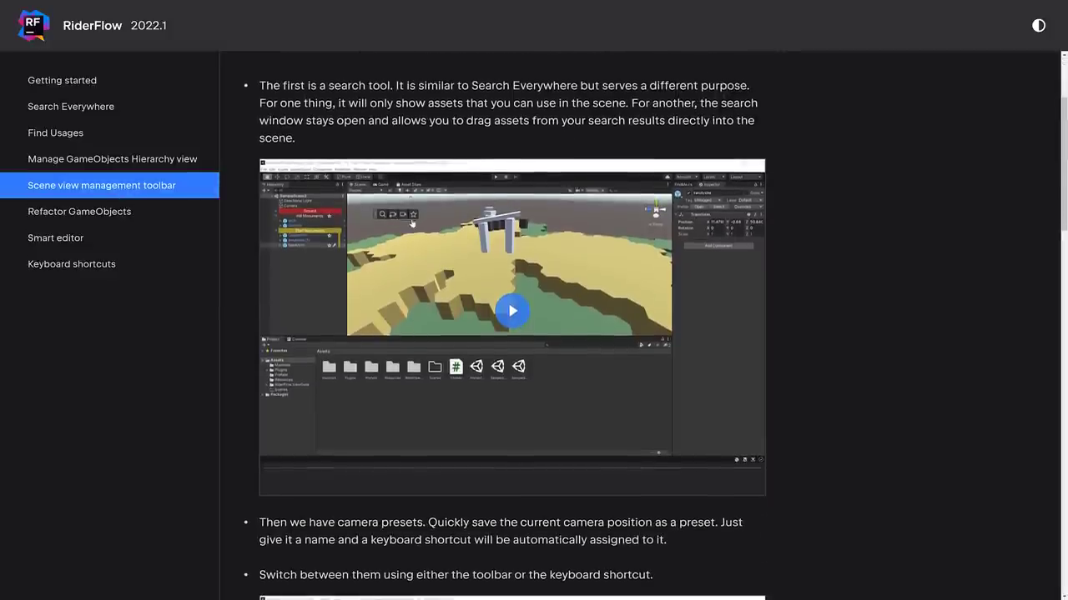
click(200, 212)
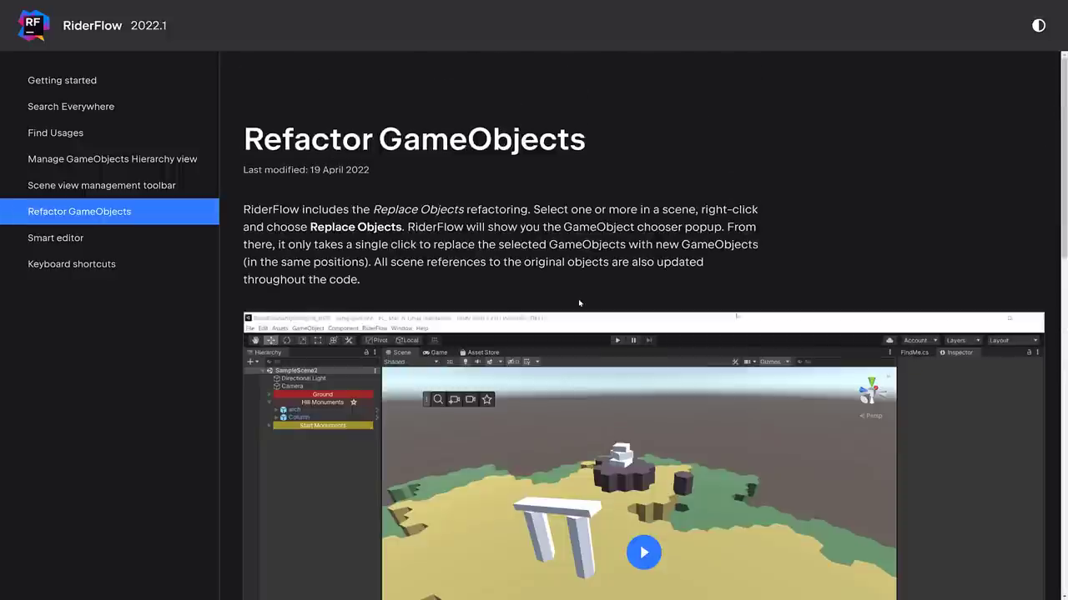
Step: Browse the Smart editor, Keyboard shortcuts and Getting started RiderFlow documentation pages
scroll(580, 303, down, 2)
scroll(498, 120, up, 1)
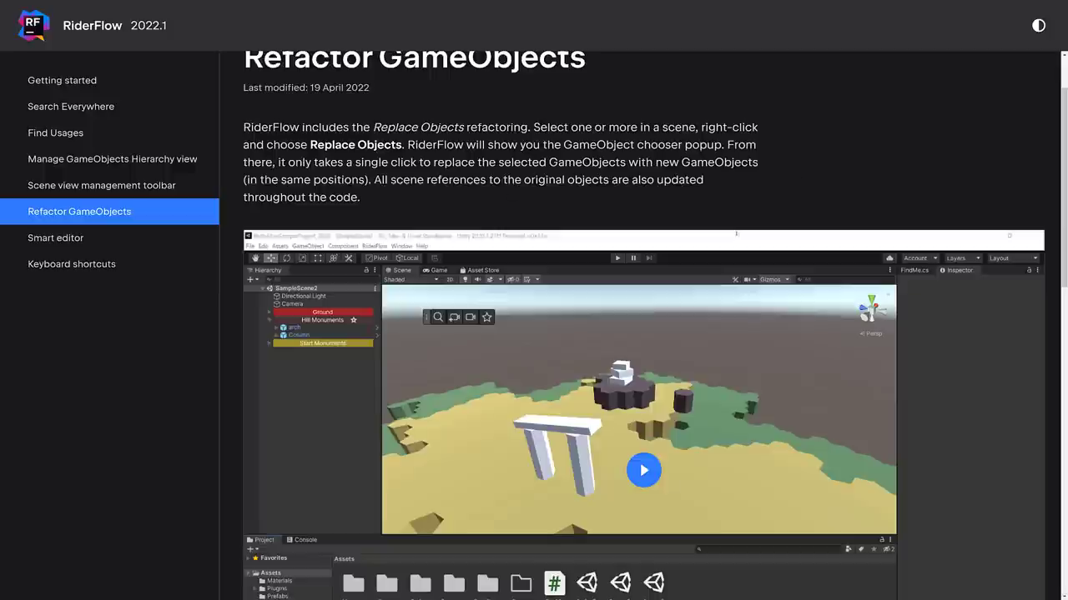
click(58, 238)
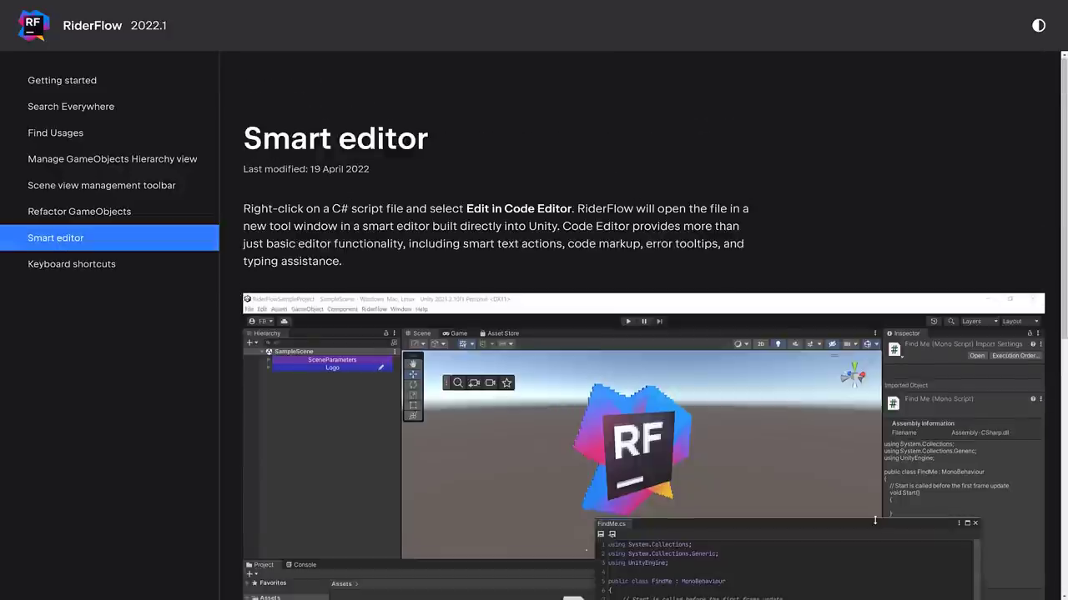
scroll(642, 334, down, 3)
scroll(642, 333, up, 2)
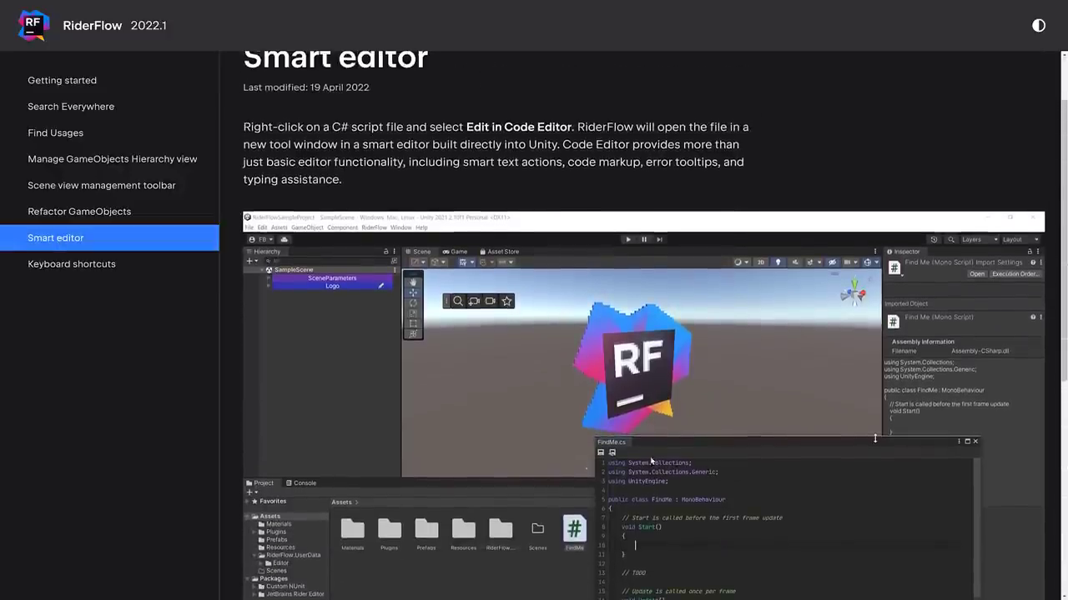
click(68, 265)
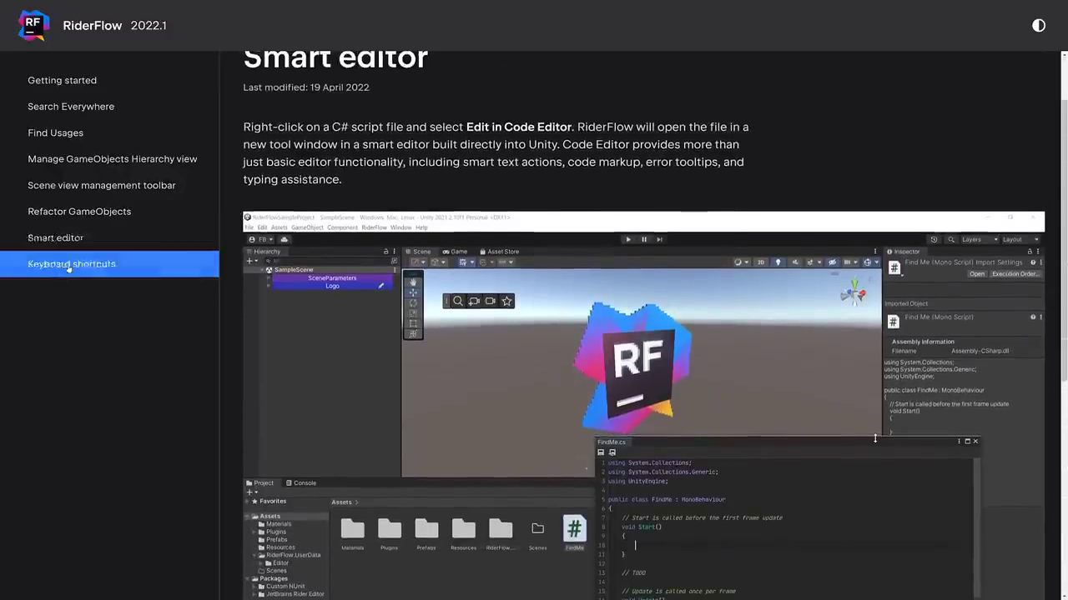
scroll(543, 312, down, 15)
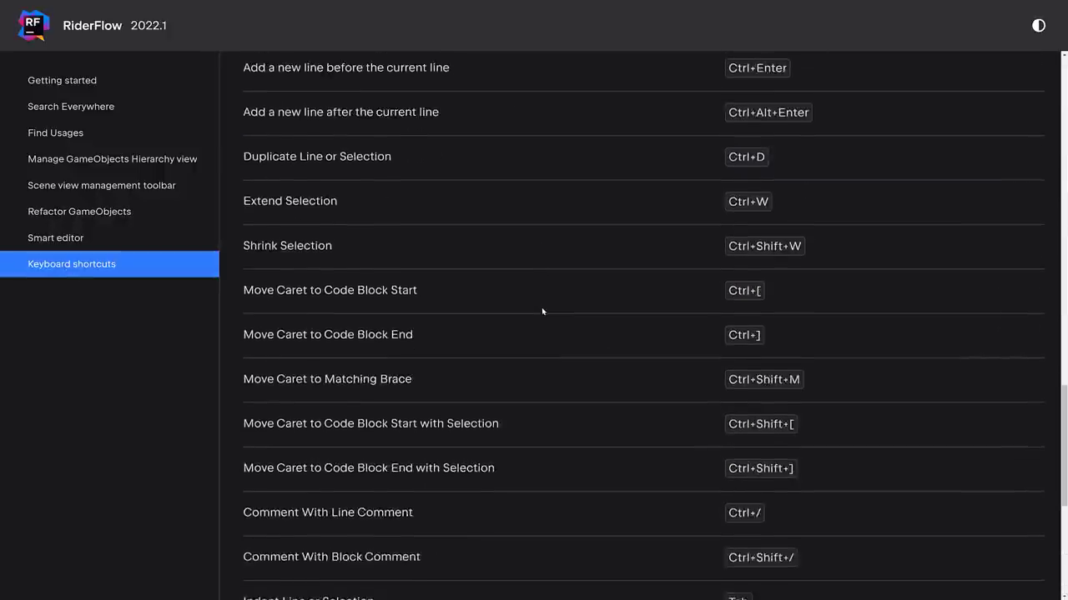
scroll(542, 311, down, 5)
scroll(542, 311, up, 20)
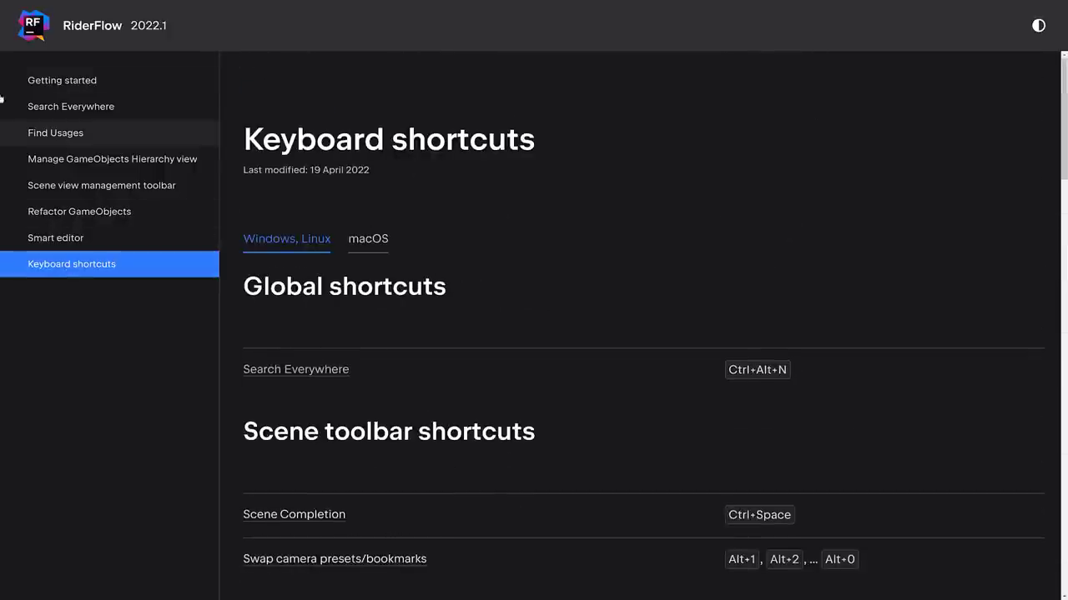
click(45, 80)
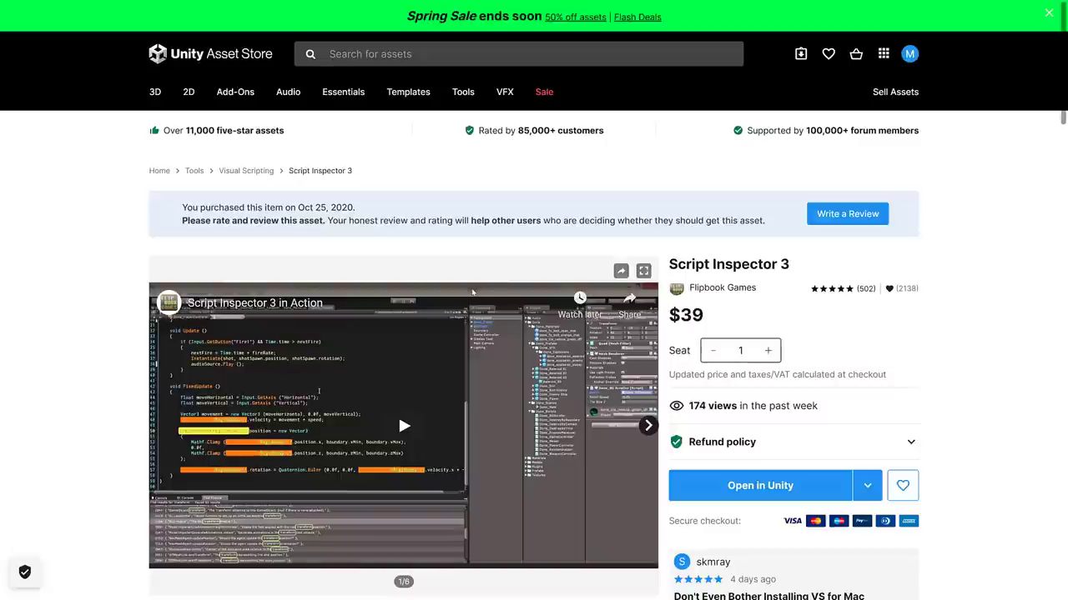
Step: Scroll through the Script Inspector 3 listing to review its $39 price and ratings
scroll(318, 287, down, 2)
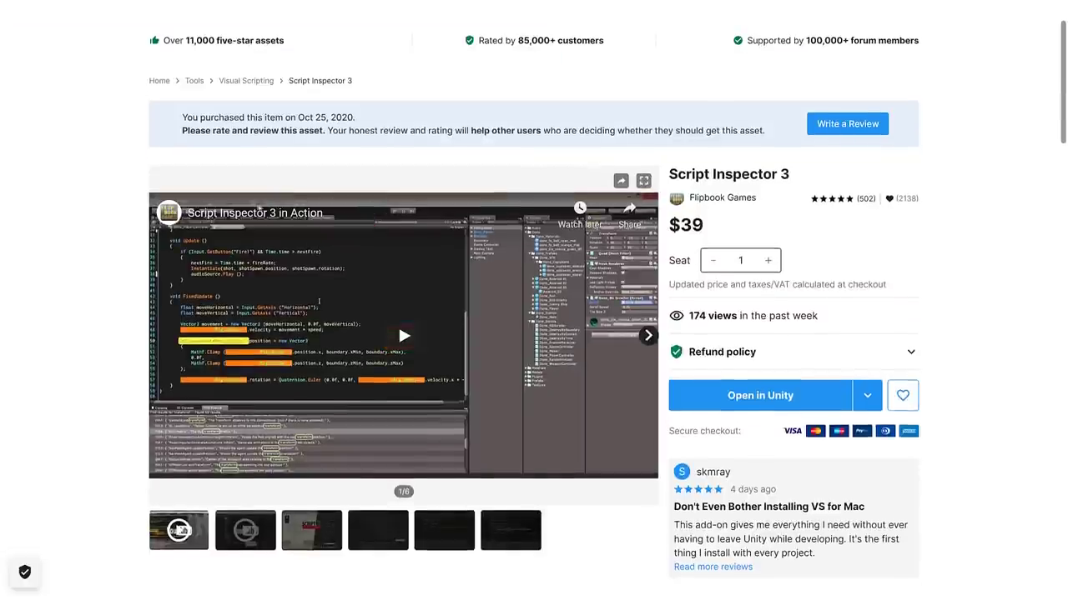
scroll(667, 264, up, 2)
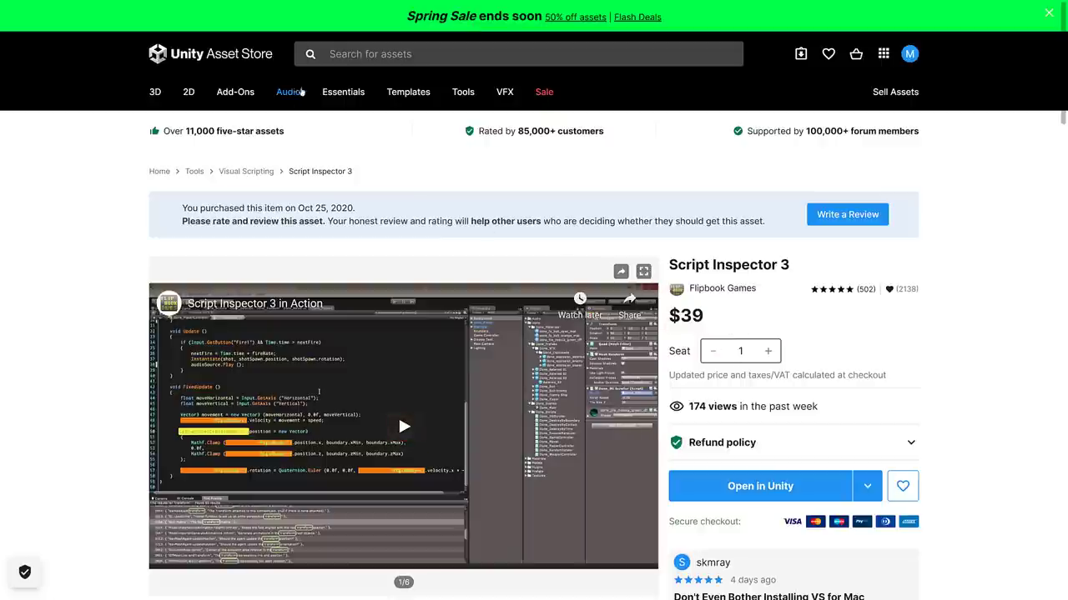
Step: Search the Asset Store for 'riderflow' and open the free JetBrains RiderFlow listing
click(408, 52)
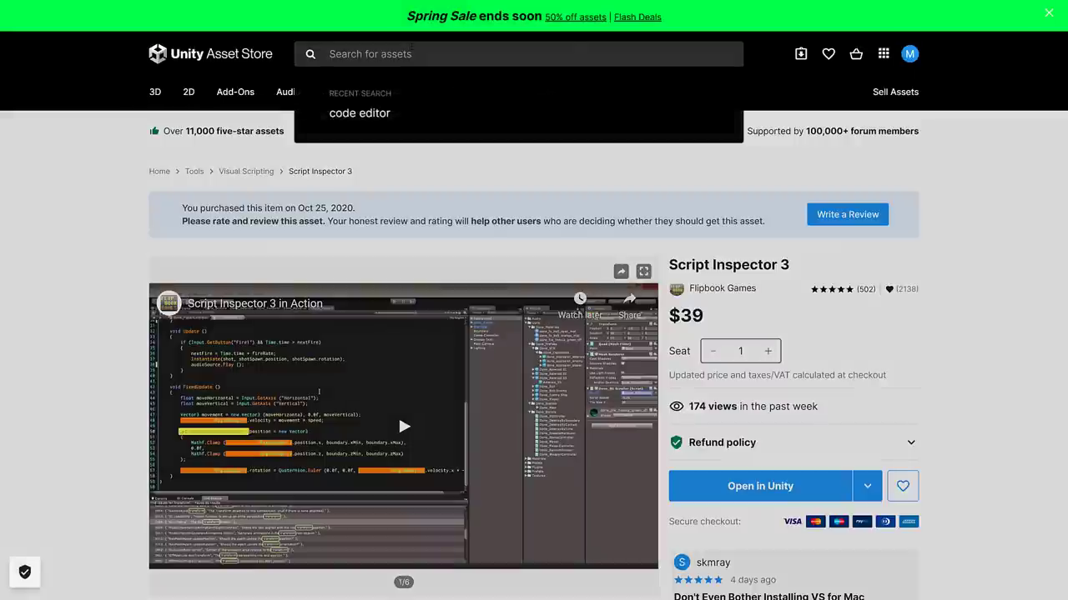
text(riderflow)
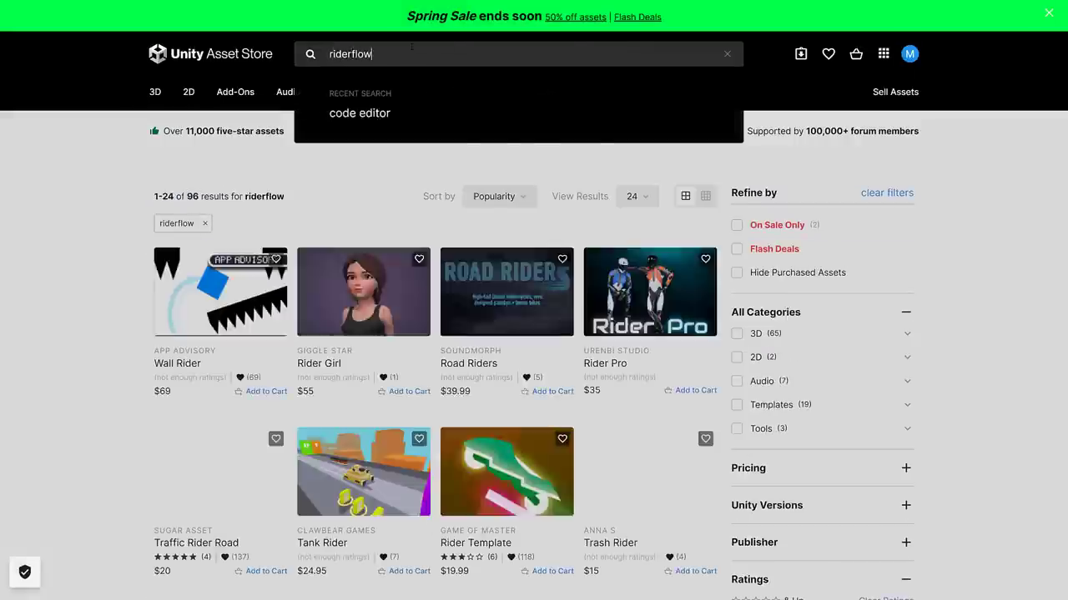
key(Return)
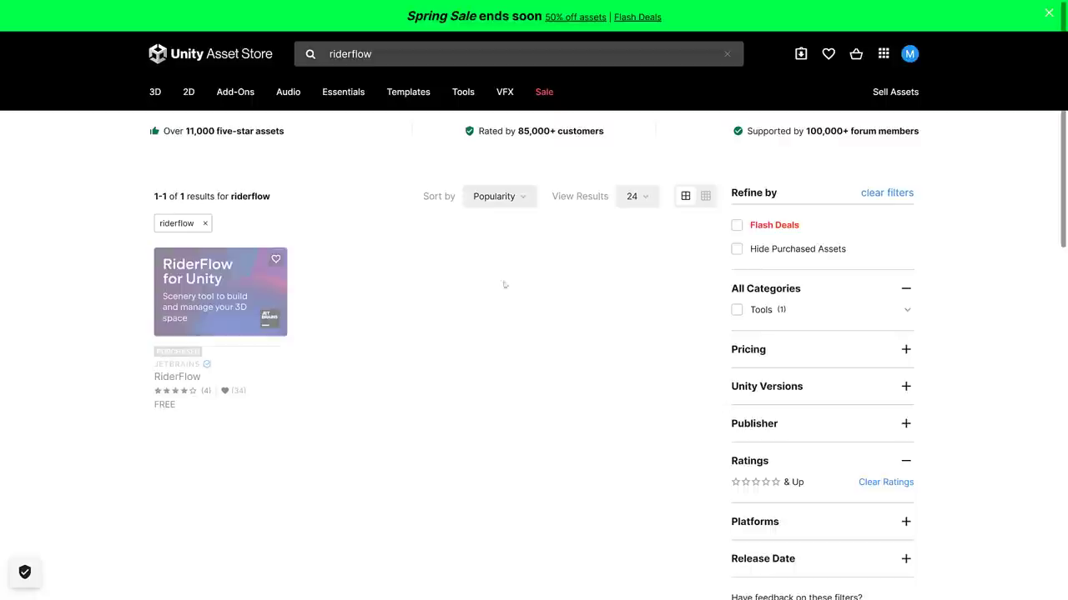
click(204, 284)
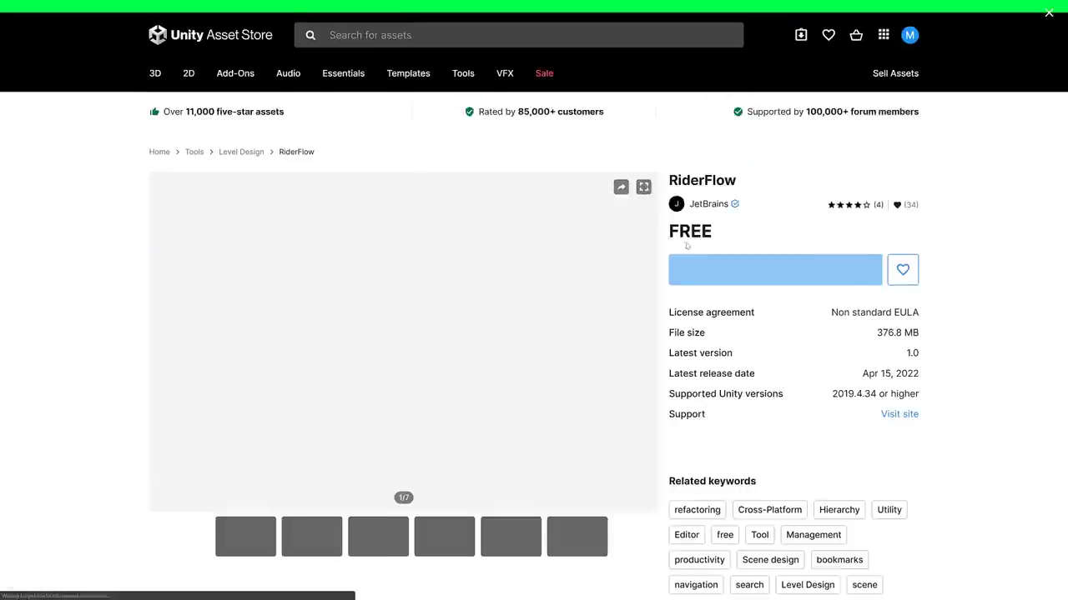